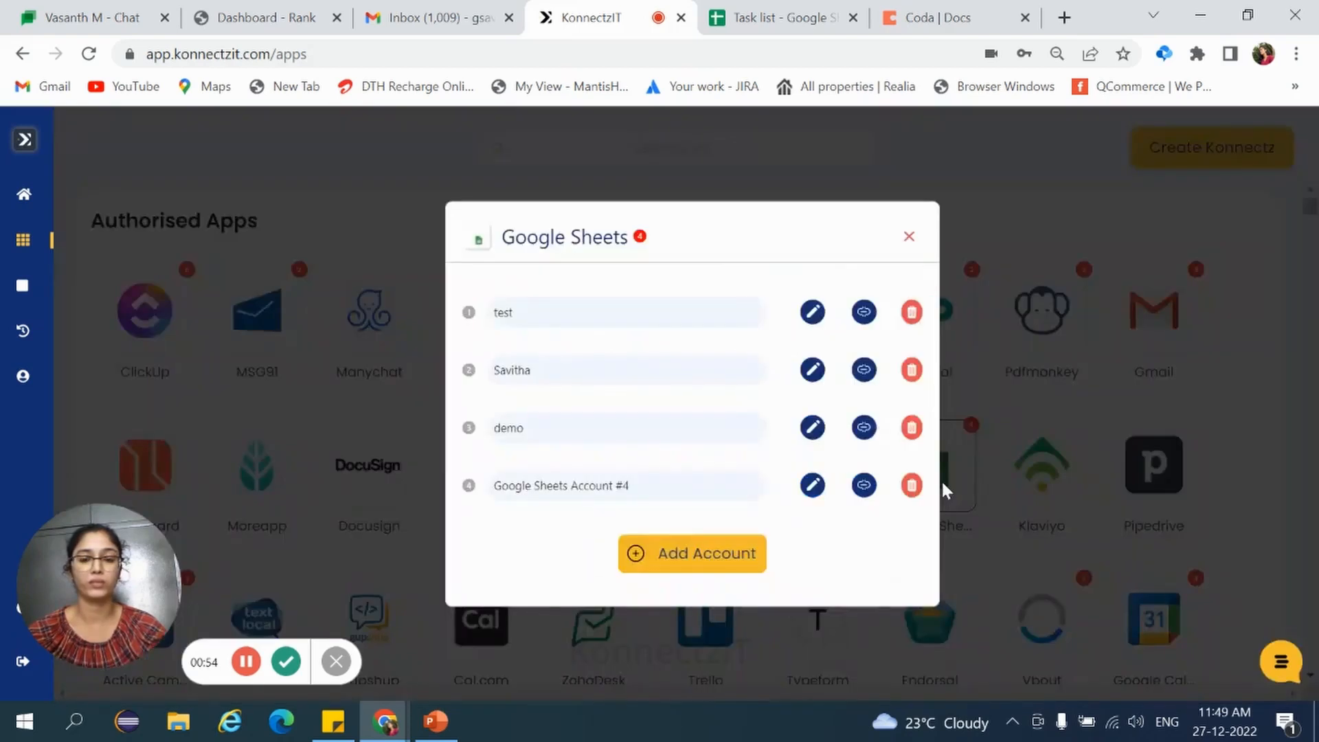
# Step: Try to add another Google Sheets account using the first listed Google account, and close the consent window and notification
pyautogui.click(700, 571)
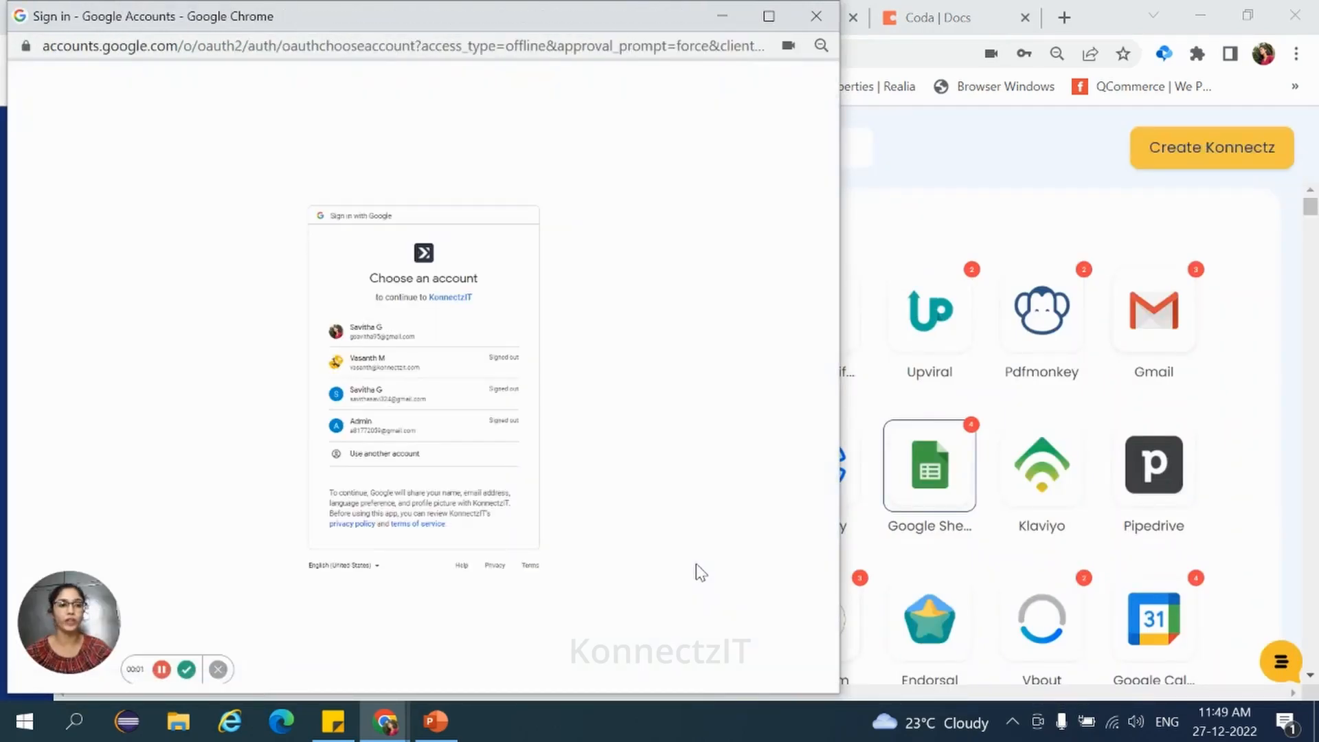
pyautogui.click(455, 342)
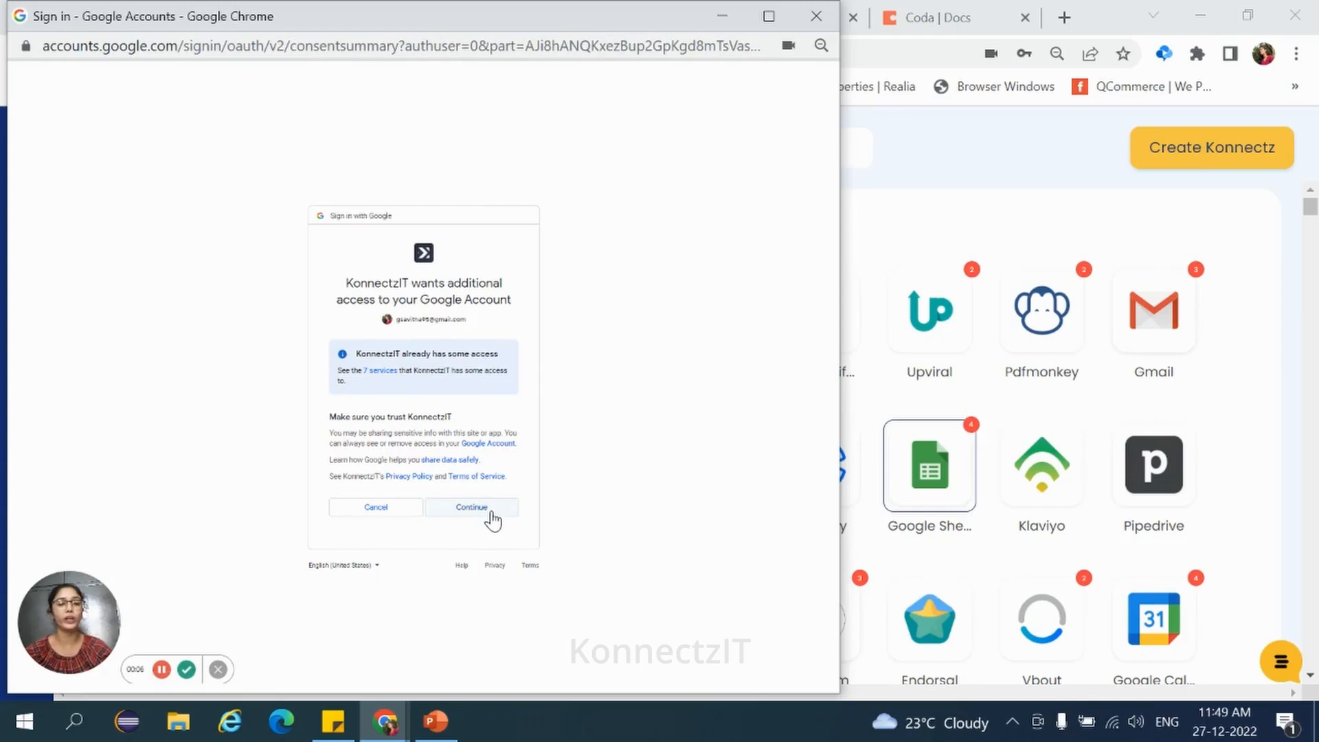
pyautogui.click(816, 16)
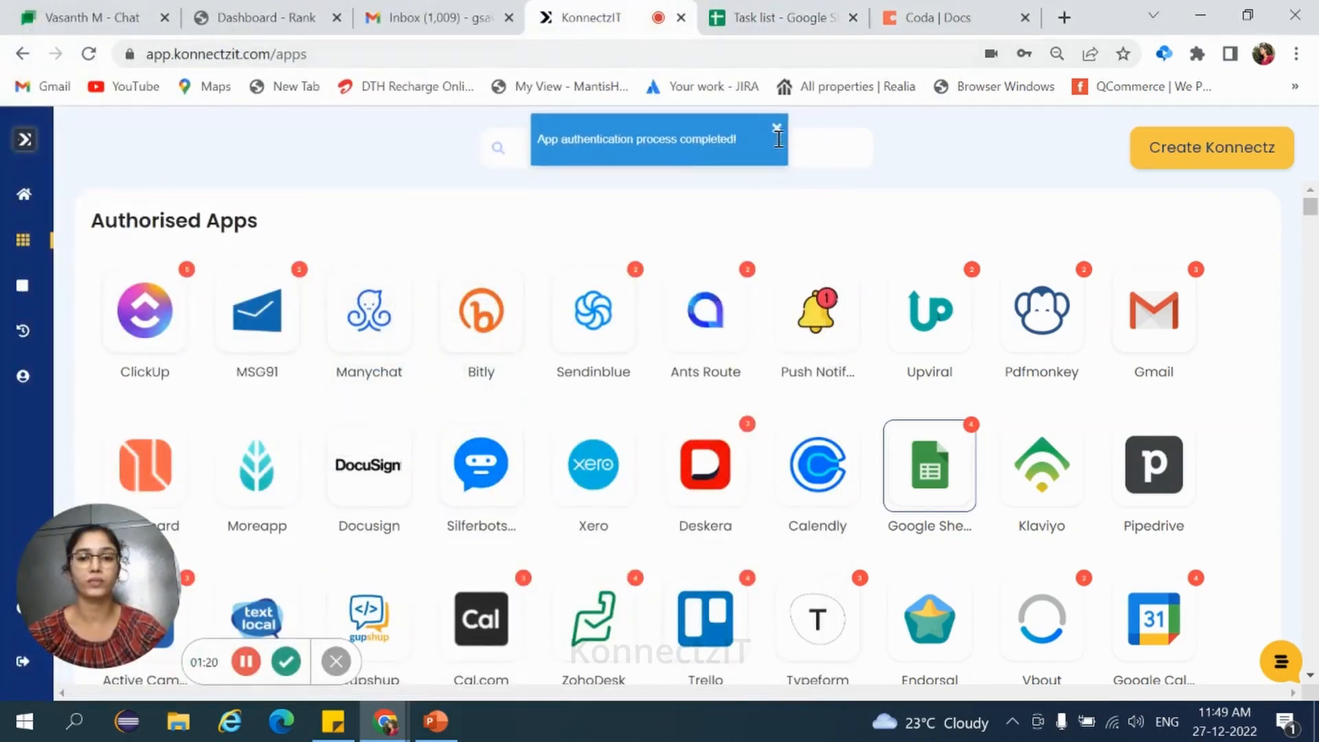
pyautogui.click(778, 134)
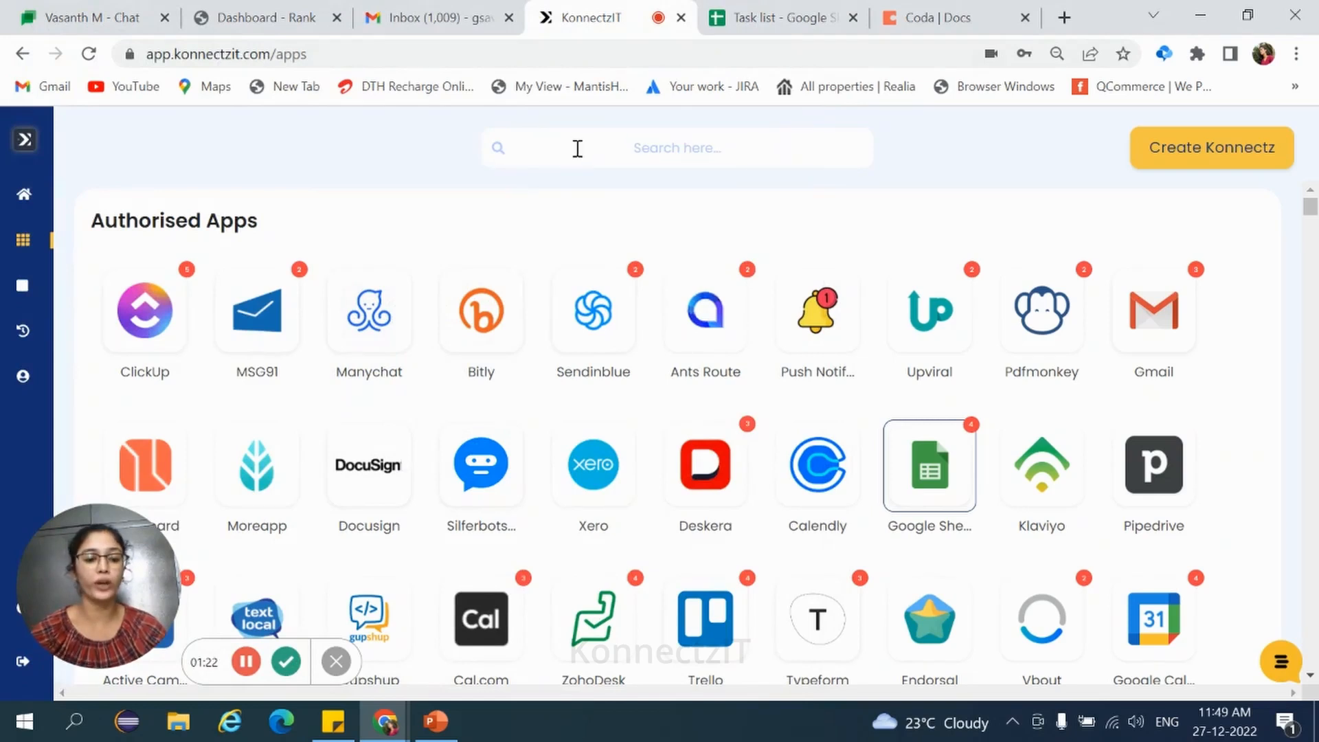
# Step: Search the apps for "coda" and start adding a Coda account to open its API token form
pyautogui.write('coda')
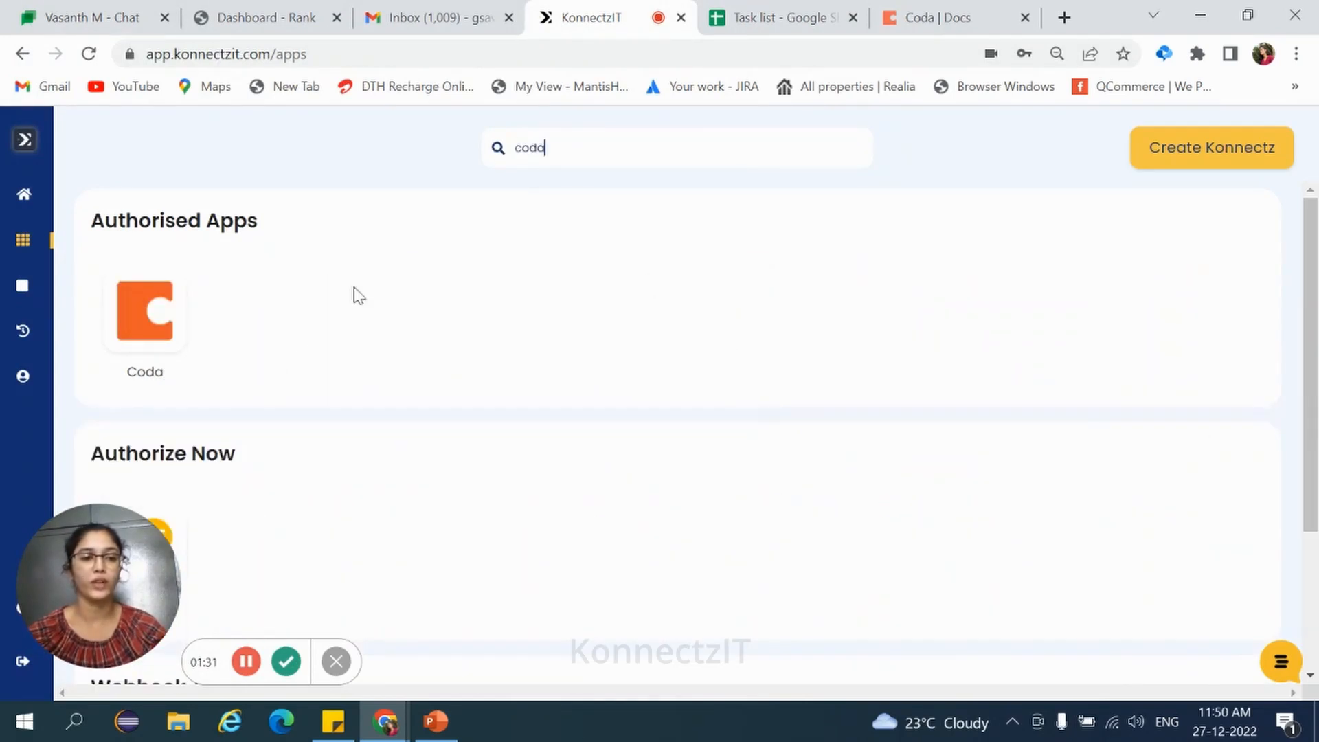
pyautogui.click(141, 346)
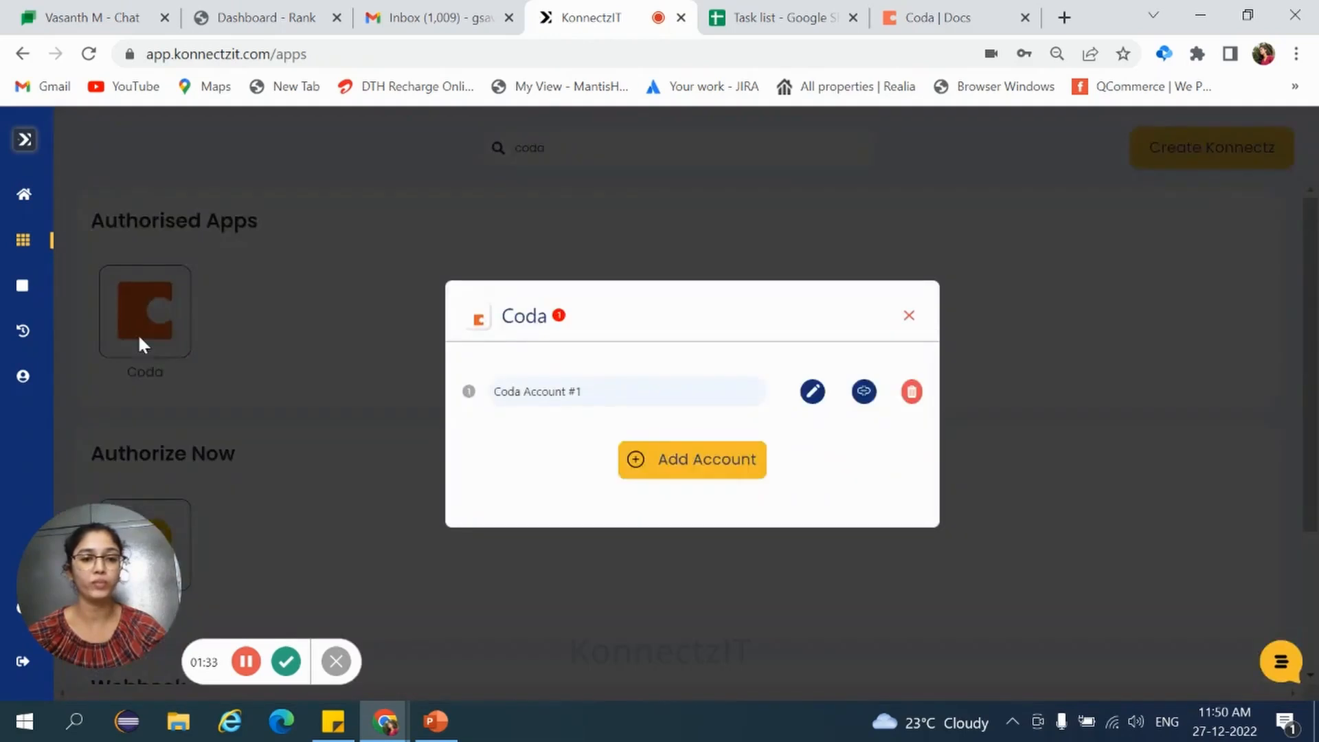
pyautogui.click(677, 462)
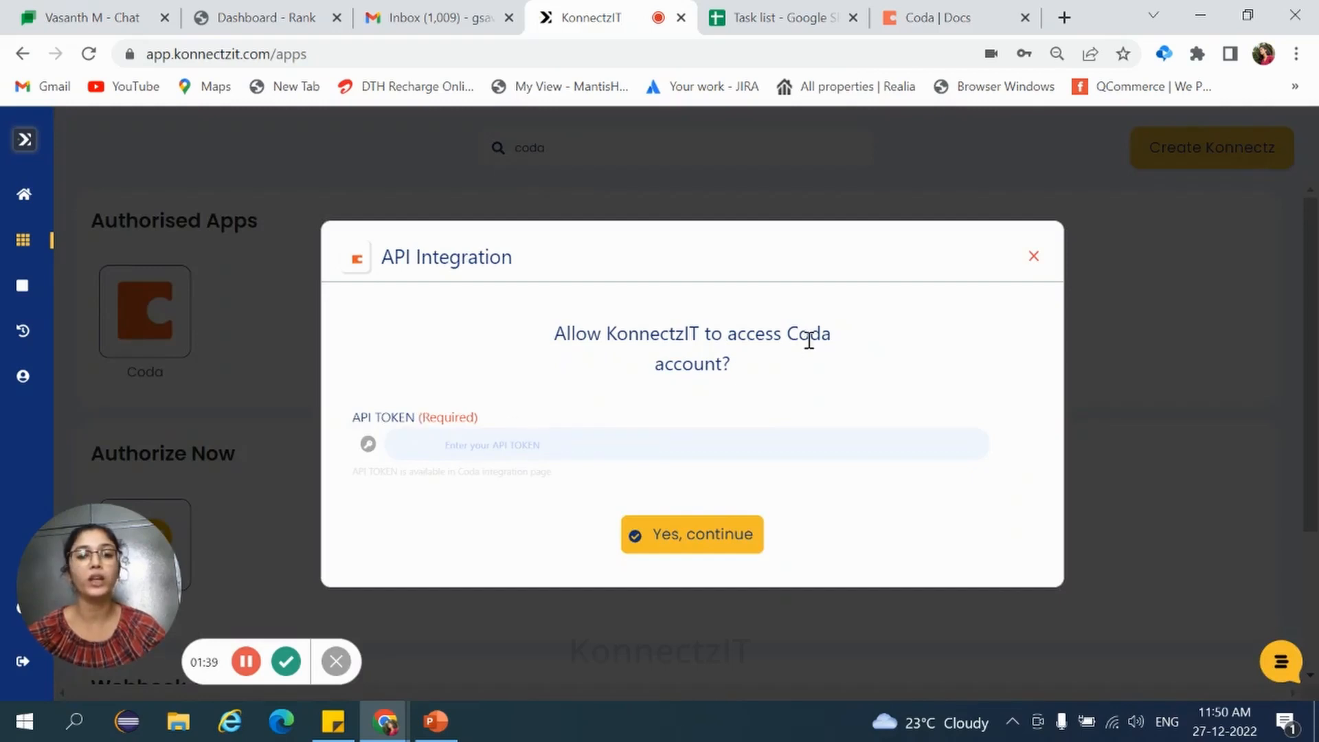
# Step: Switch to Coda, open the account settings and go to the Coda API tokens section
pyautogui.click(943, 20)
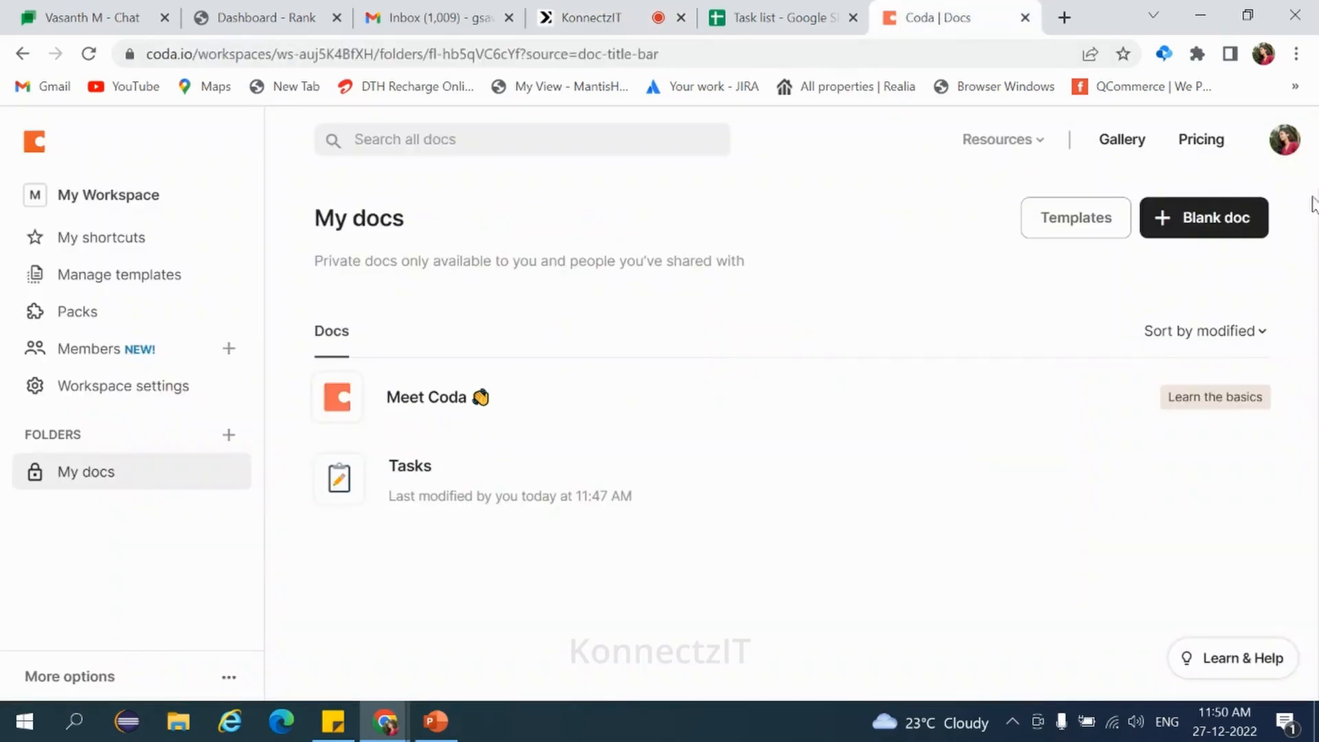
pyautogui.click(1285, 143)
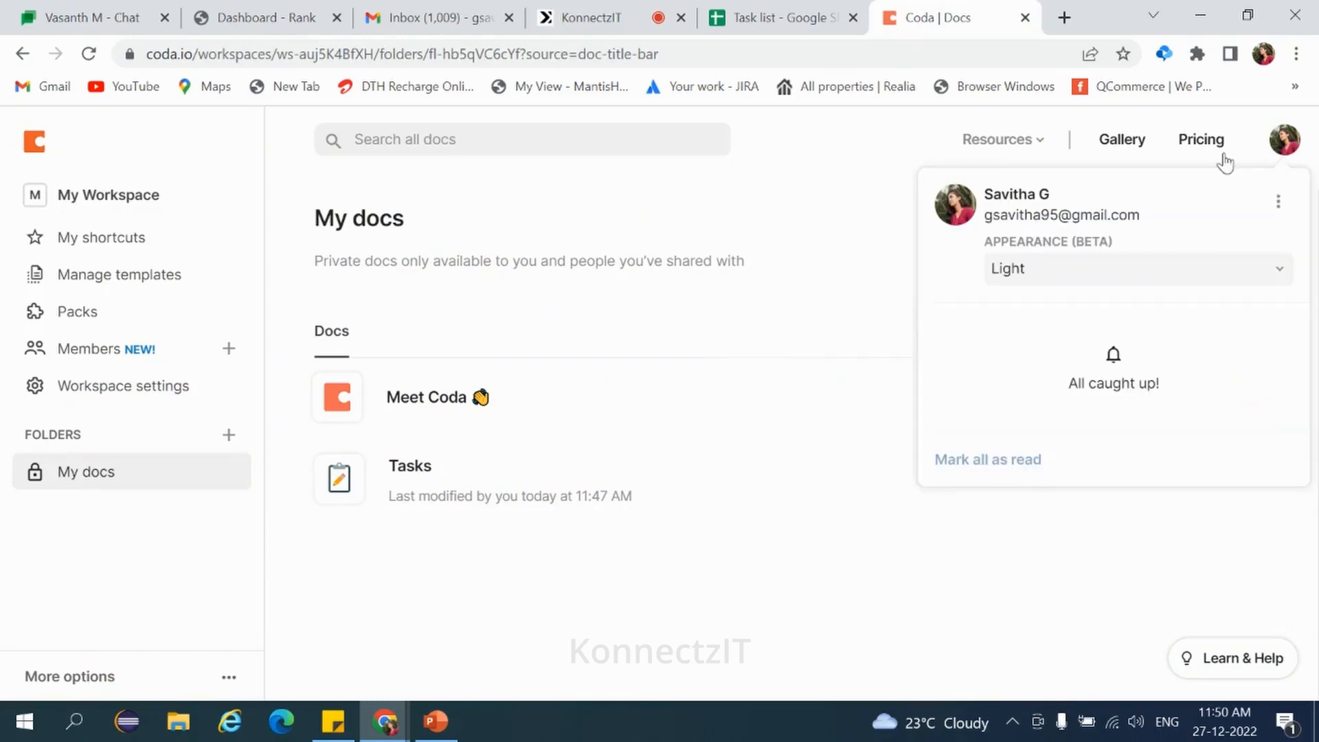
pyautogui.click(1278, 204)
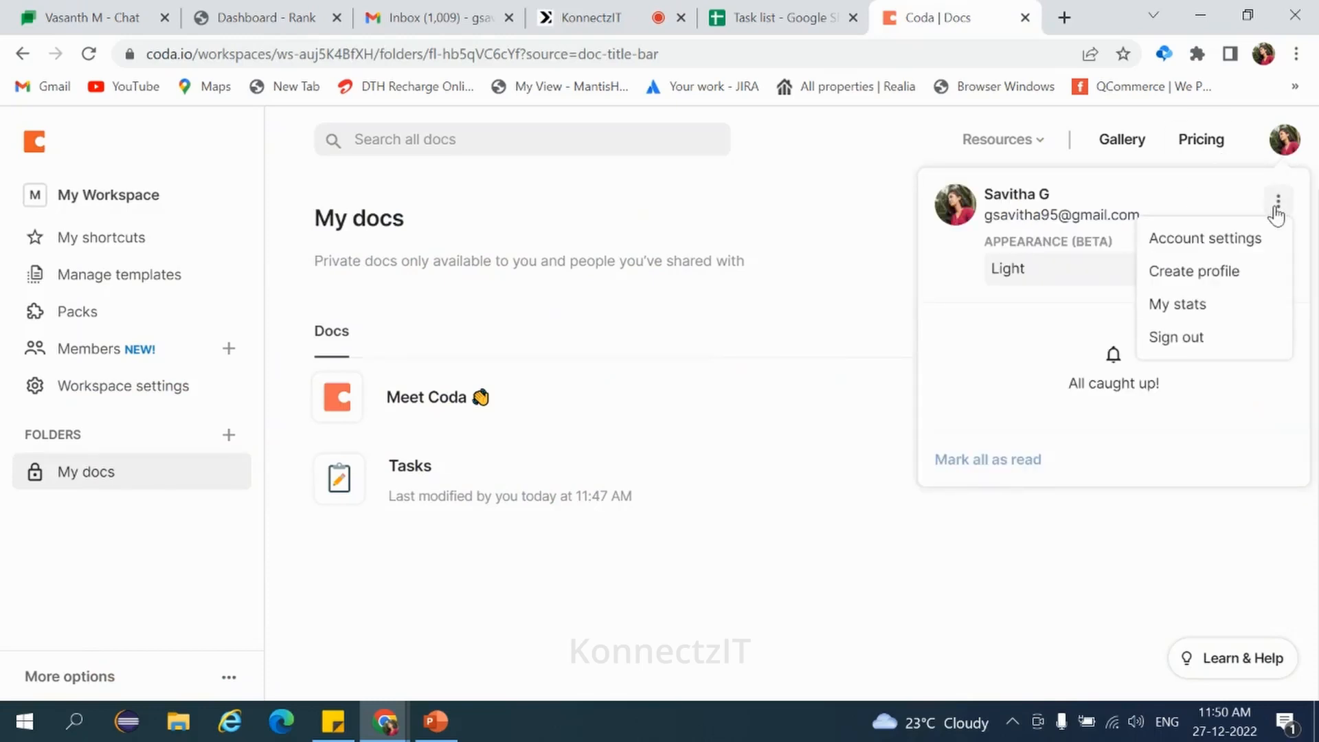
pyautogui.click(1213, 247)
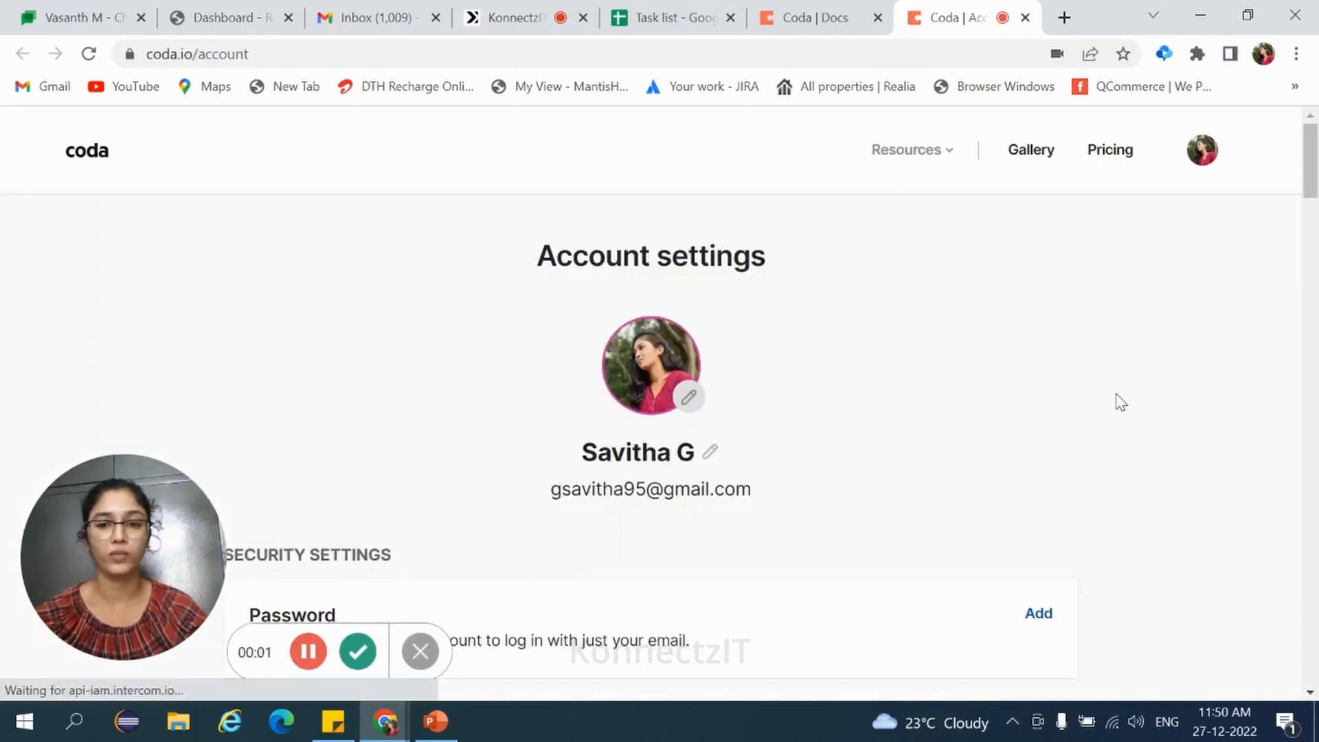
pyautogui.scroll(-10, 1118, 401)
pyautogui.scroll(-10, 1121, 403)
pyautogui.scroll(3, 1120, 403)
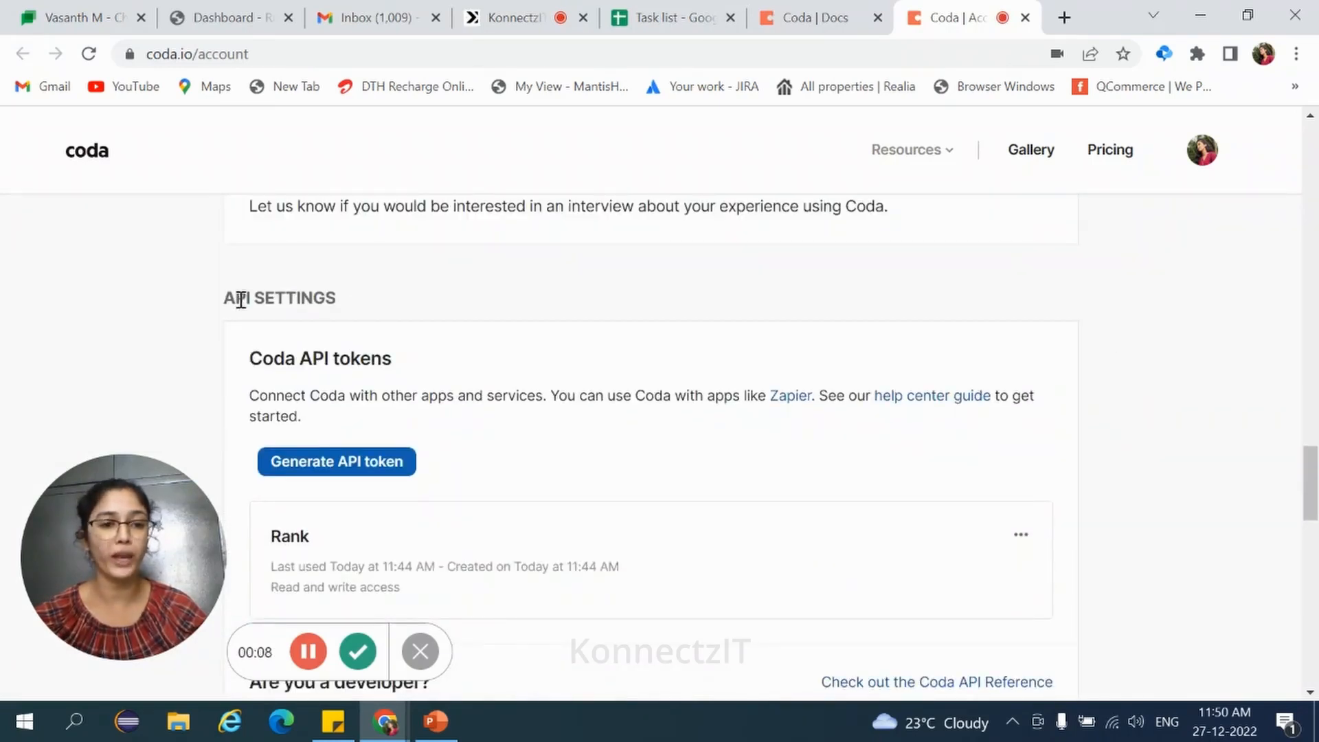
pyautogui.scroll(-1, 350, 303)
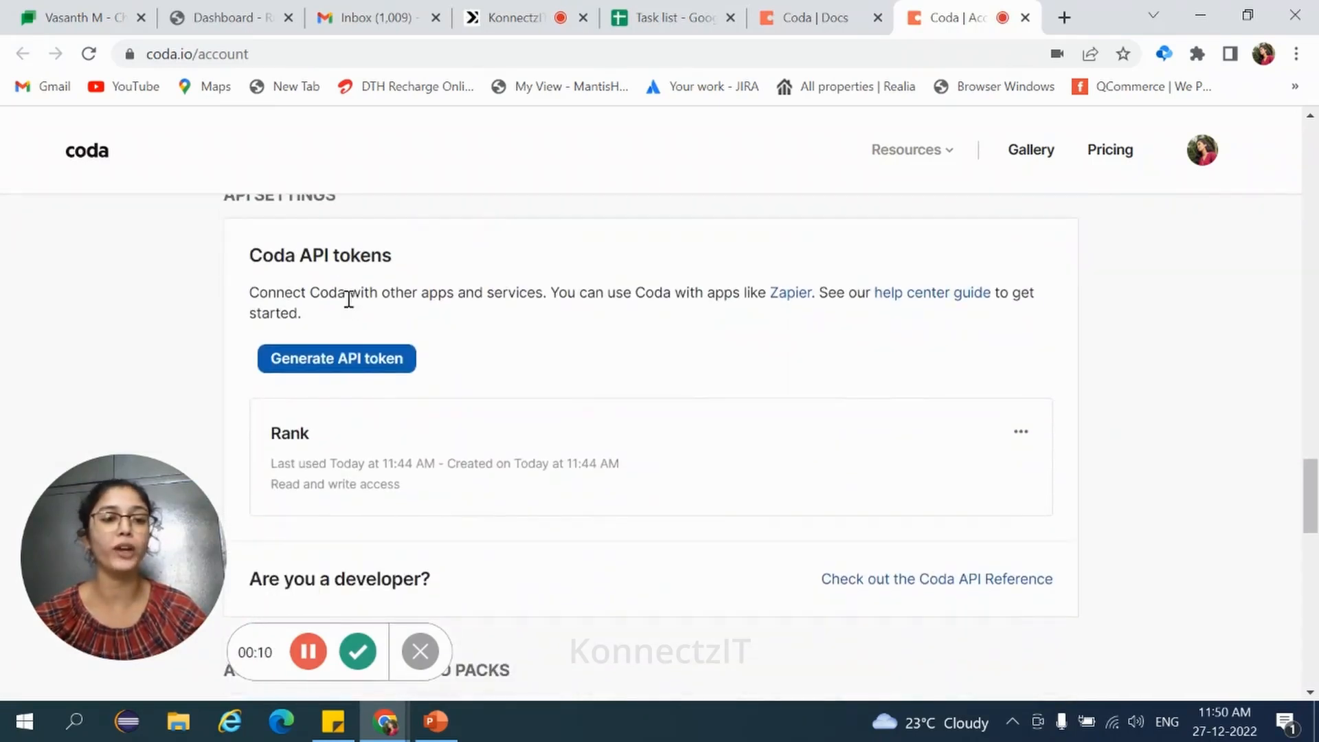
# Step: Generate a new Coda API token named "test" without adding a restriction
pyautogui.click(339, 362)
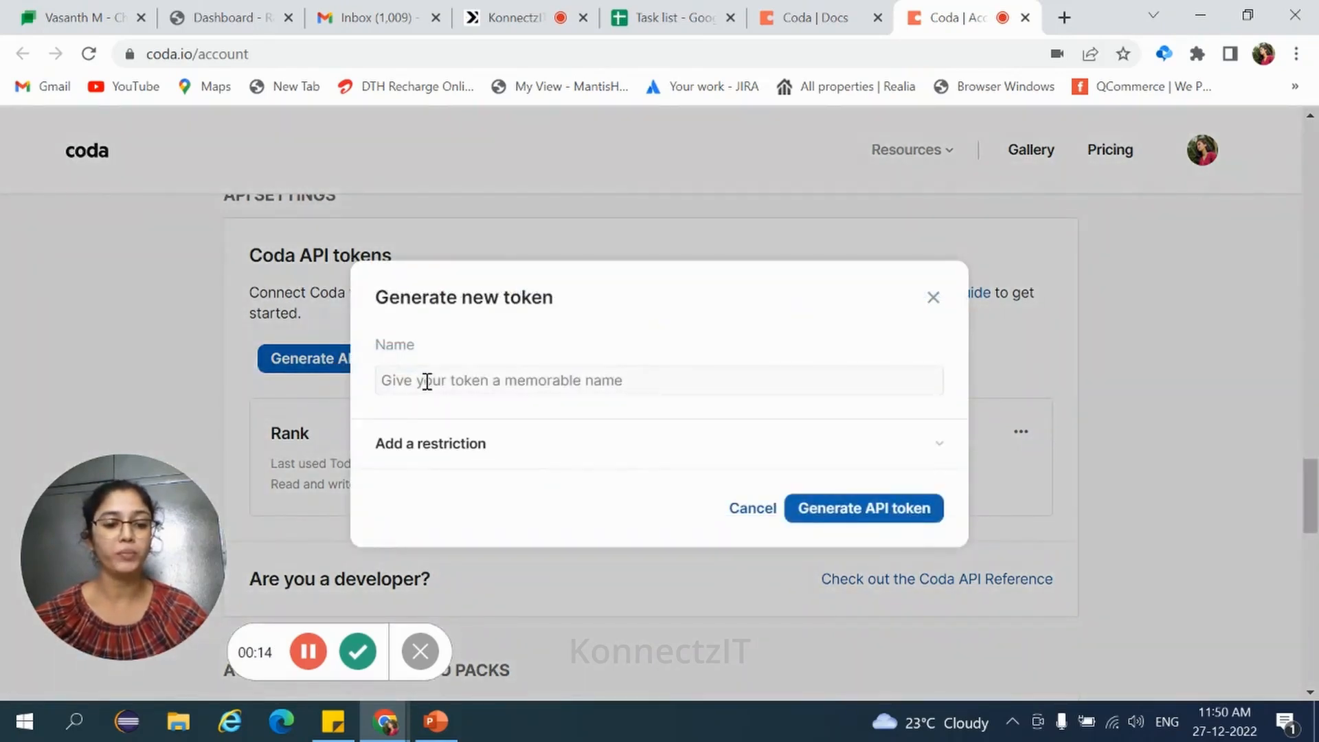
pyautogui.write('test')
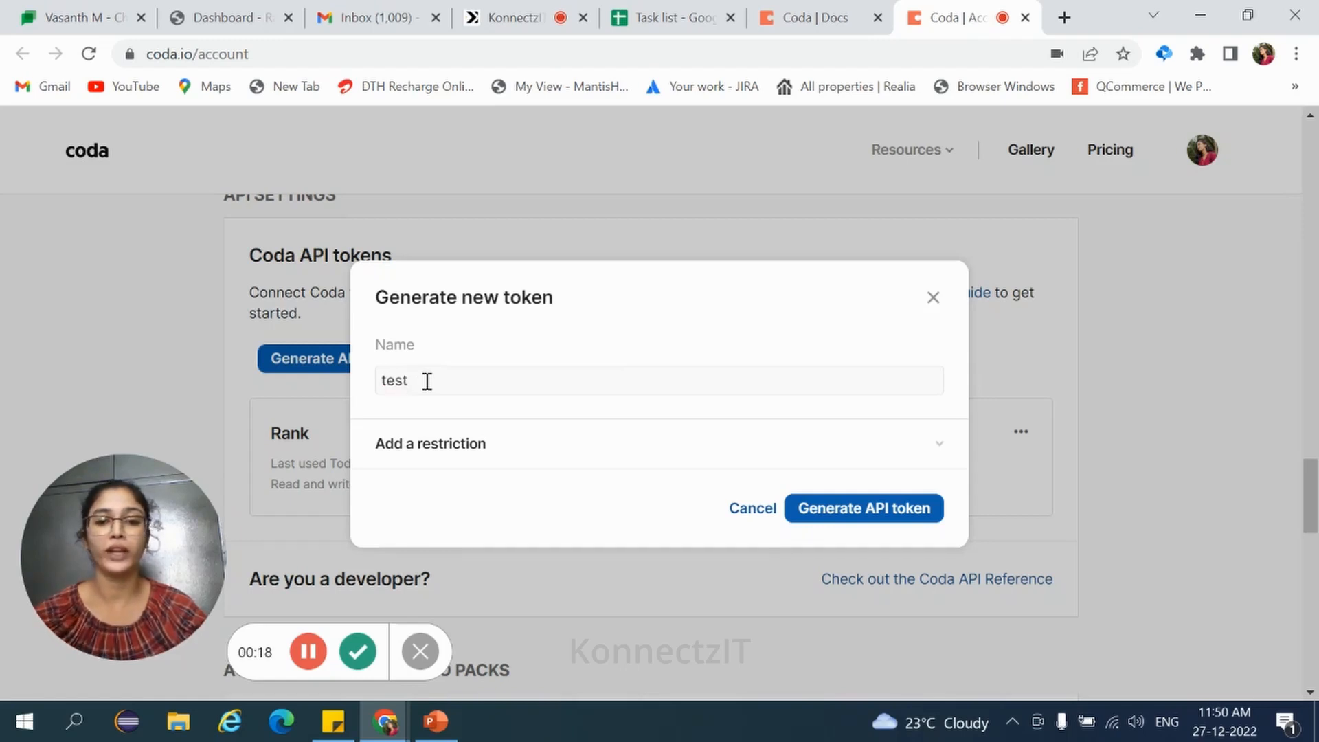
pyautogui.click(888, 516)
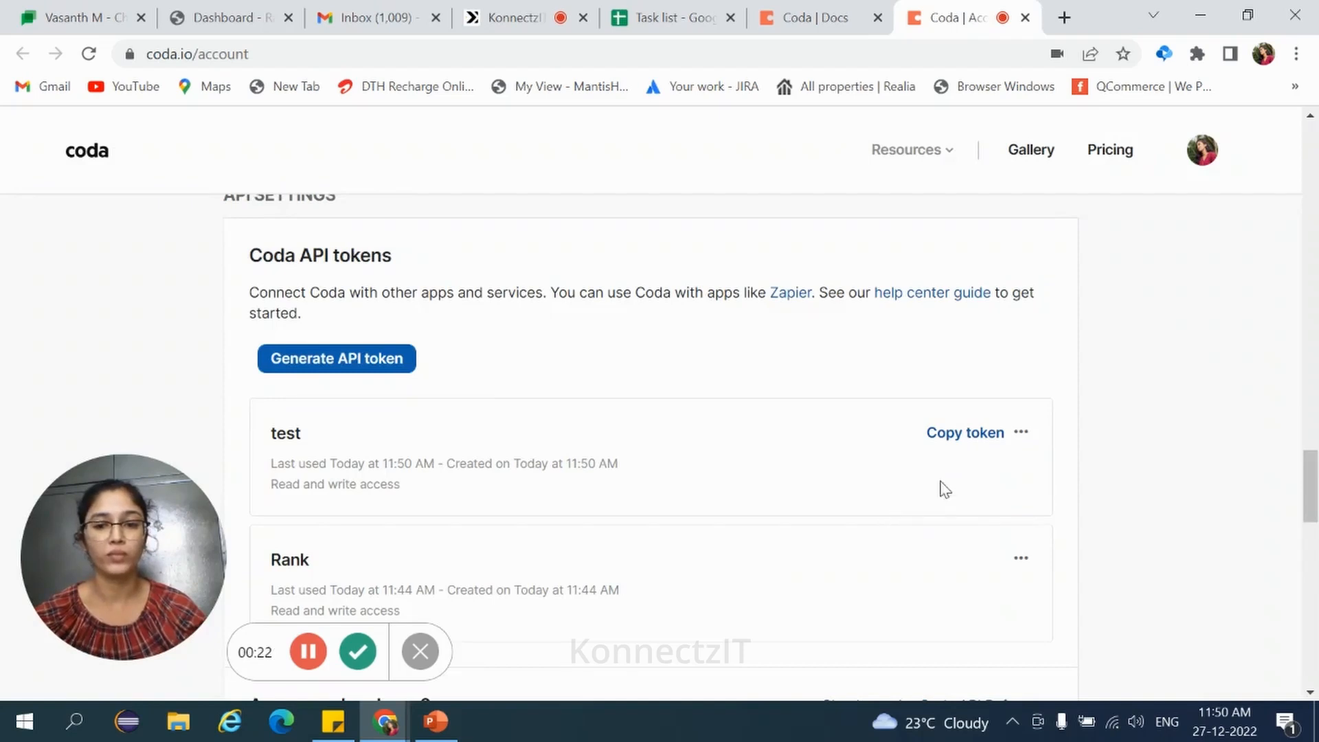
# Step: Return to KonnectzIT, dismiss the Coda API integration form and create a Konnectz named "googlesheets to coda"
pyautogui.click(671, 17)
pyautogui.click(517, 18)
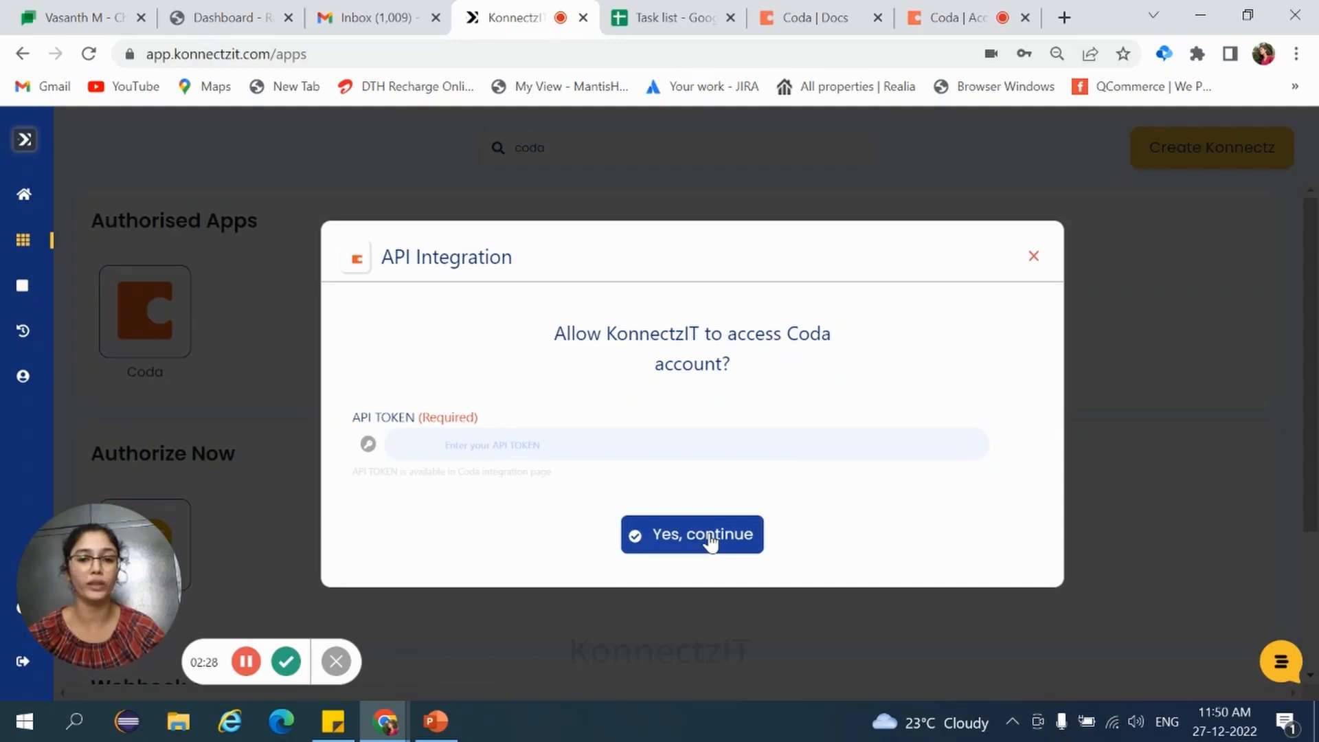
pyautogui.click(1033, 258)
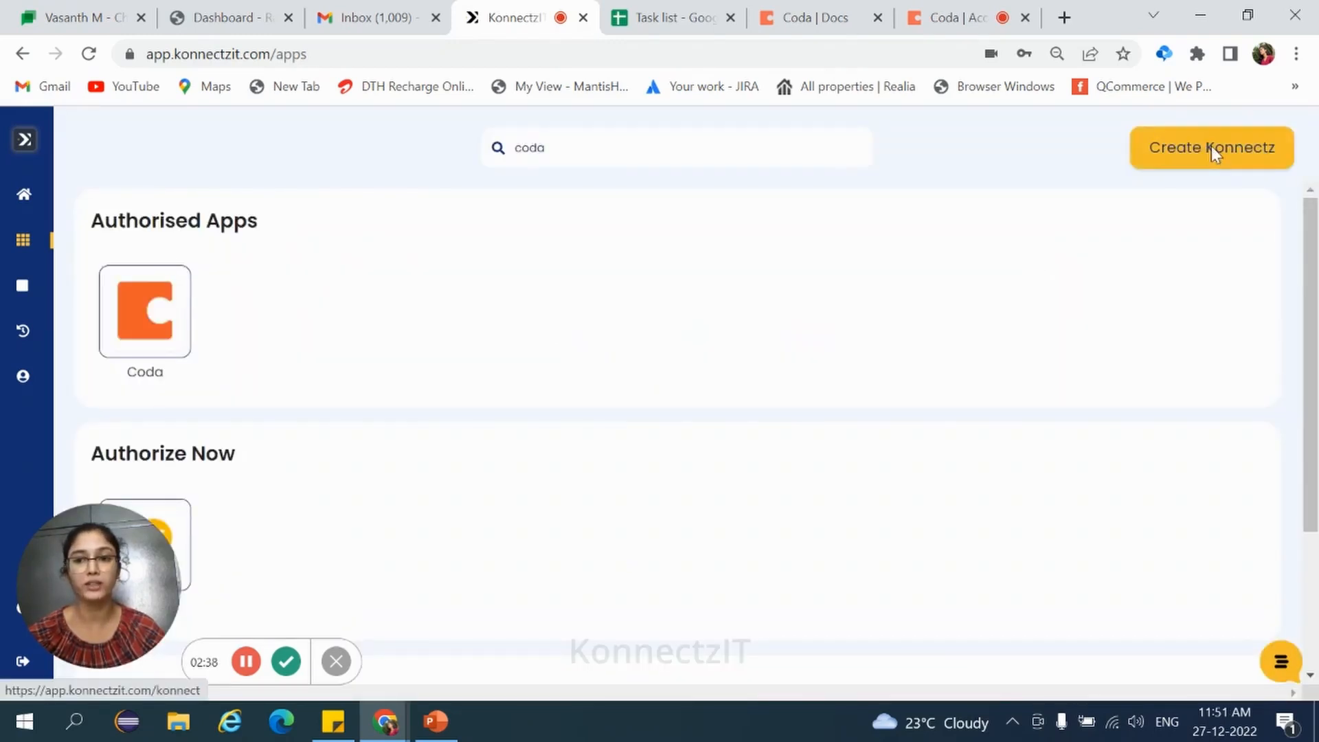
pyautogui.click(1211, 148)
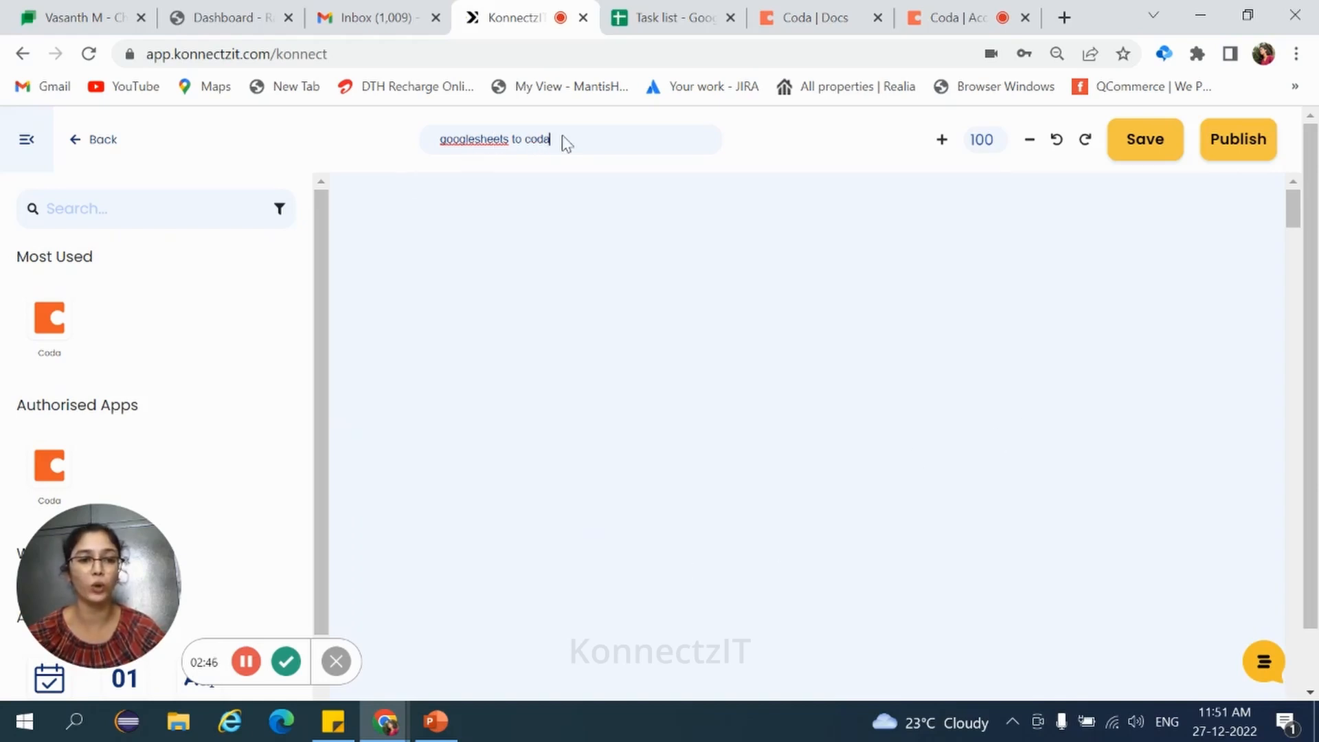
# Step: Find Google Sheets in the app list, place it on the canvas, and reposition its block after hiding the list
pyautogui.click(86, 206)
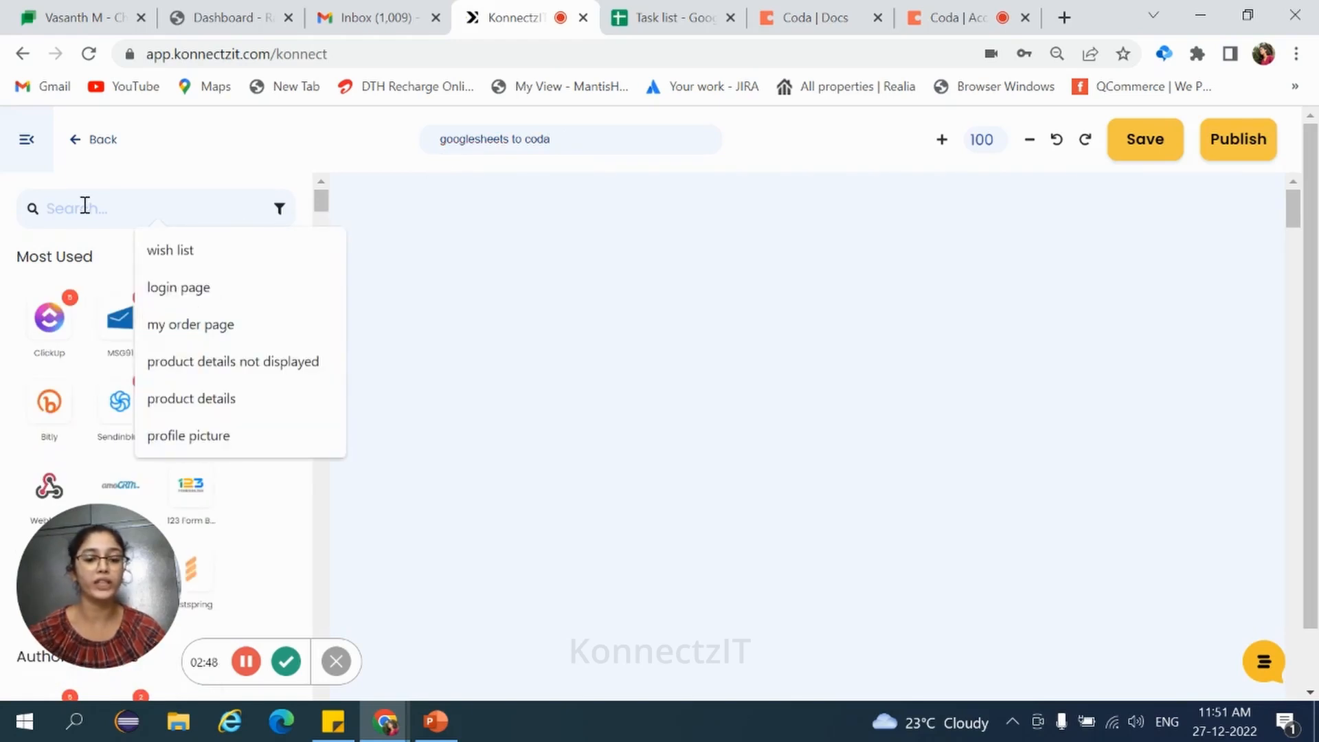
pyautogui.write('goo')
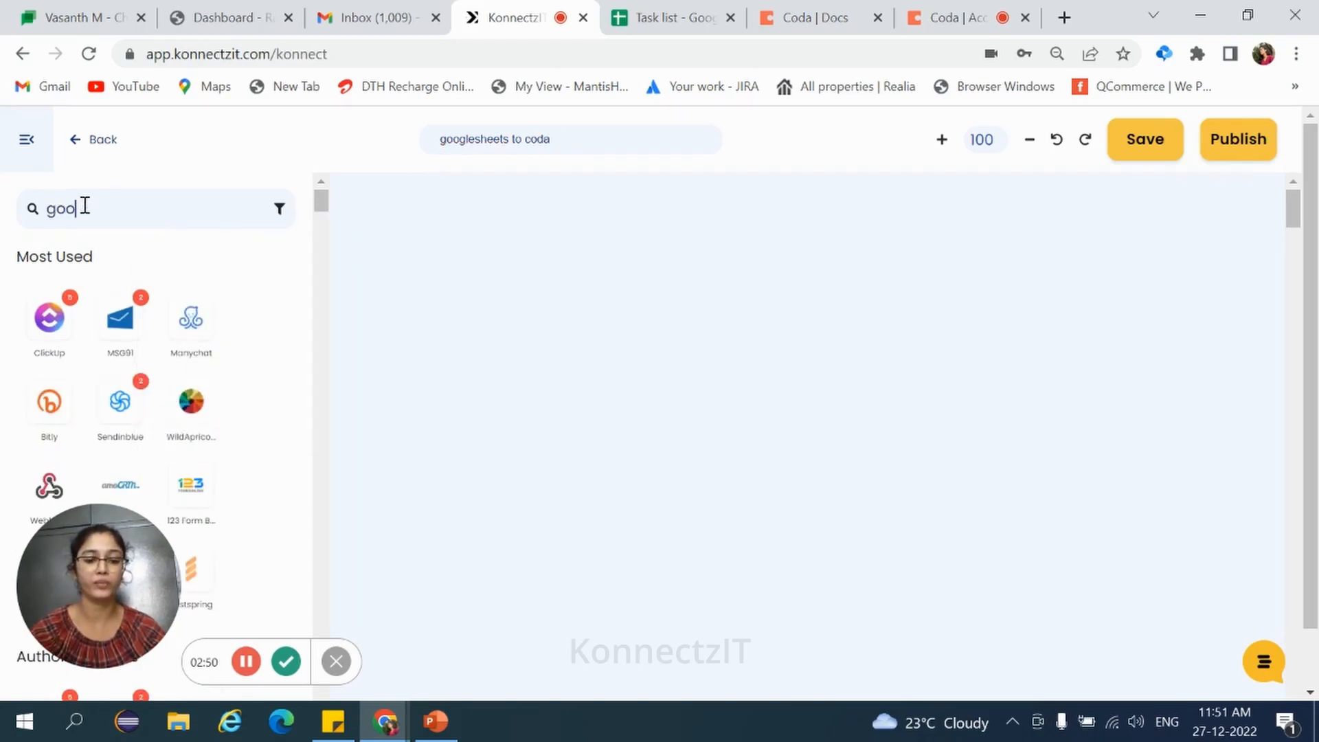
pyautogui.write('gl')
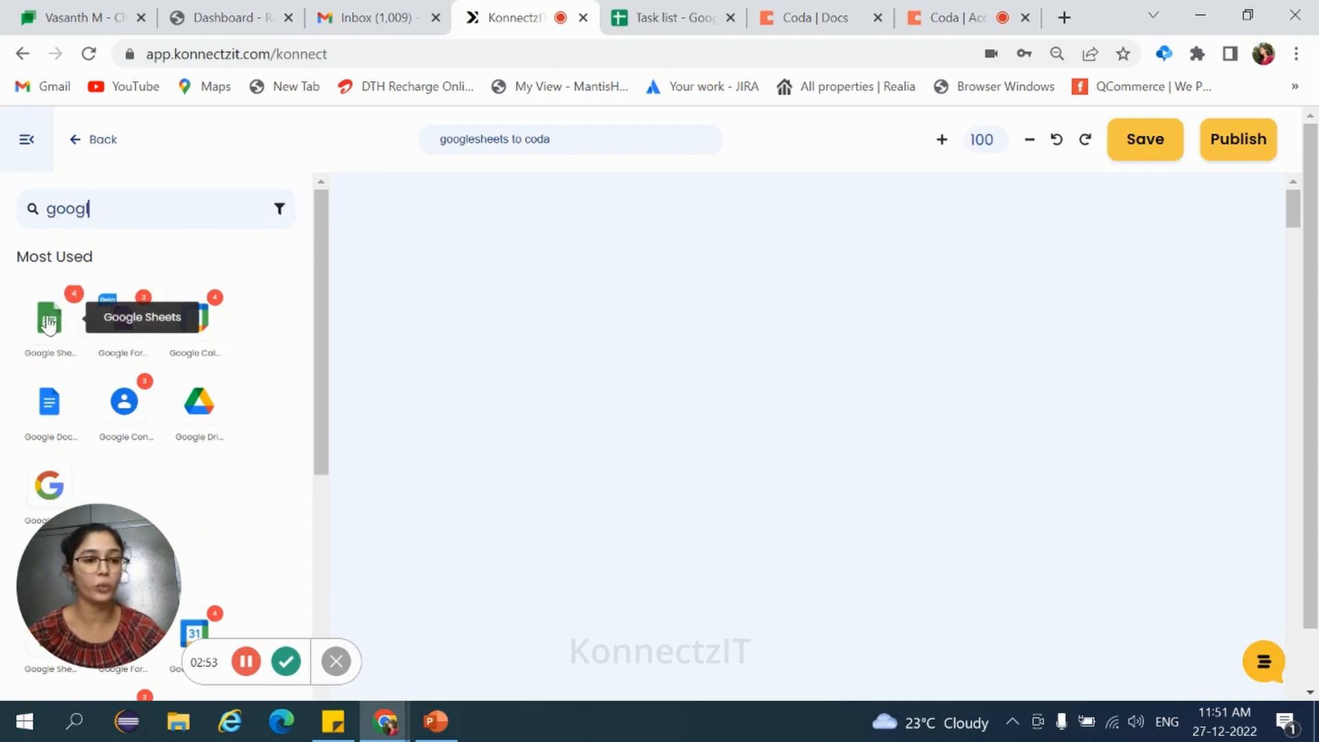
pyautogui.moveTo(52, 330); pyautogui.dragTo(445, 296)
pyautogui.click(26, 141)
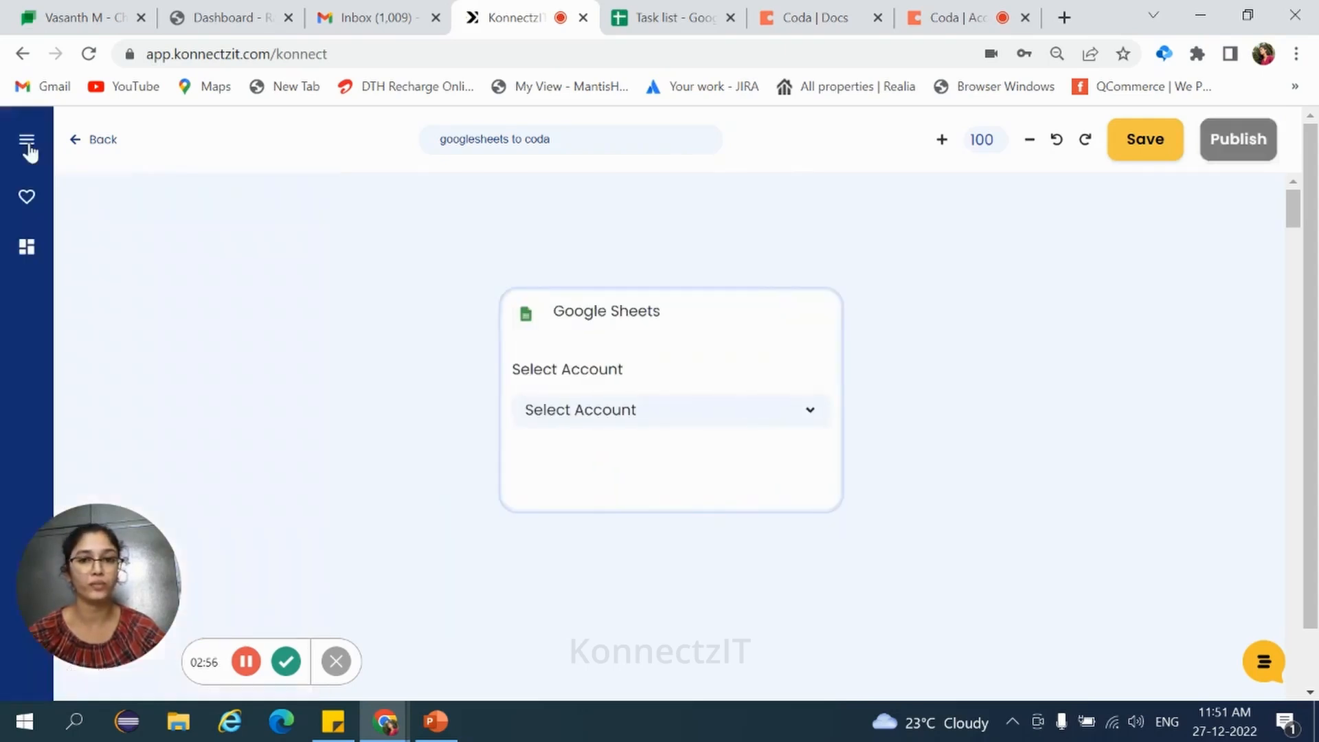
pyautogui.moveTo(653, 330); pyautogui.dragTo(507, 259)
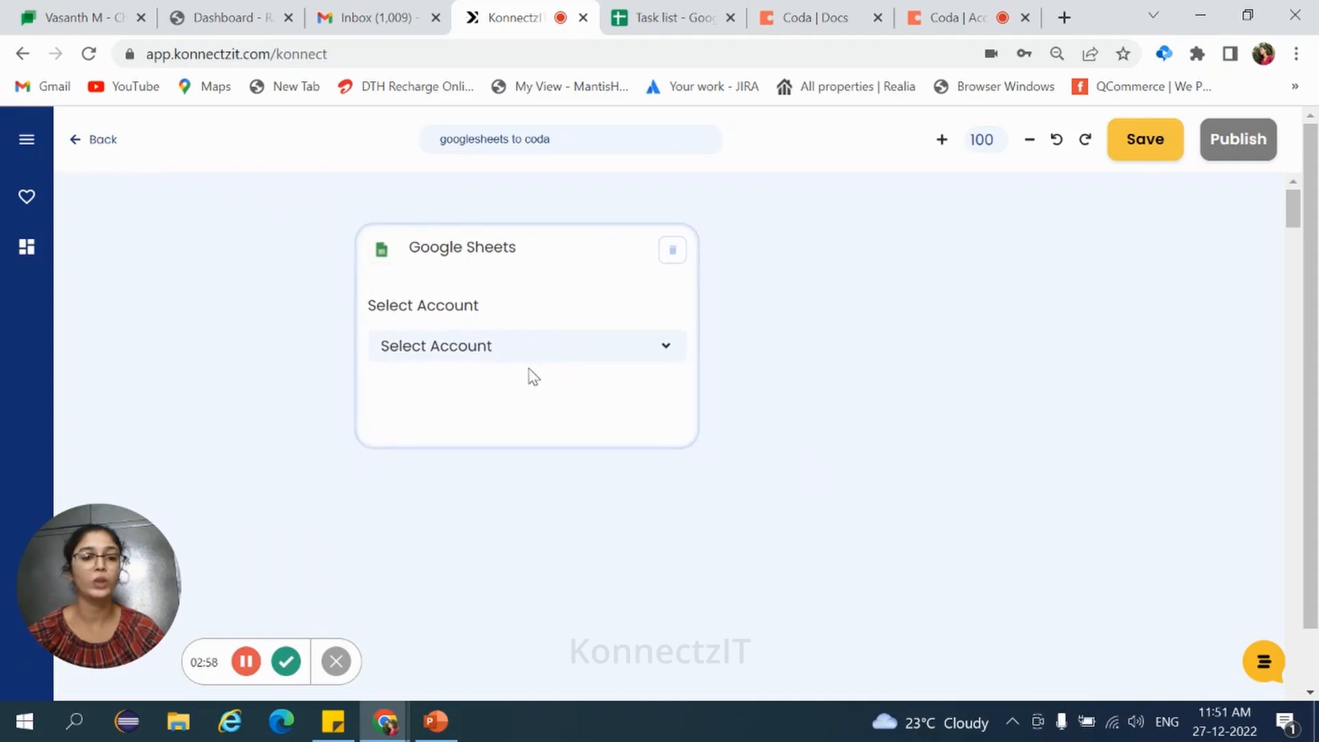
# Step: Set the Google Sheets block to use "Google Sheets Account #4" with the "New Row in Sheet" trigger
pyautogui.click(502, 358)
pyautogui.click(561, 526)
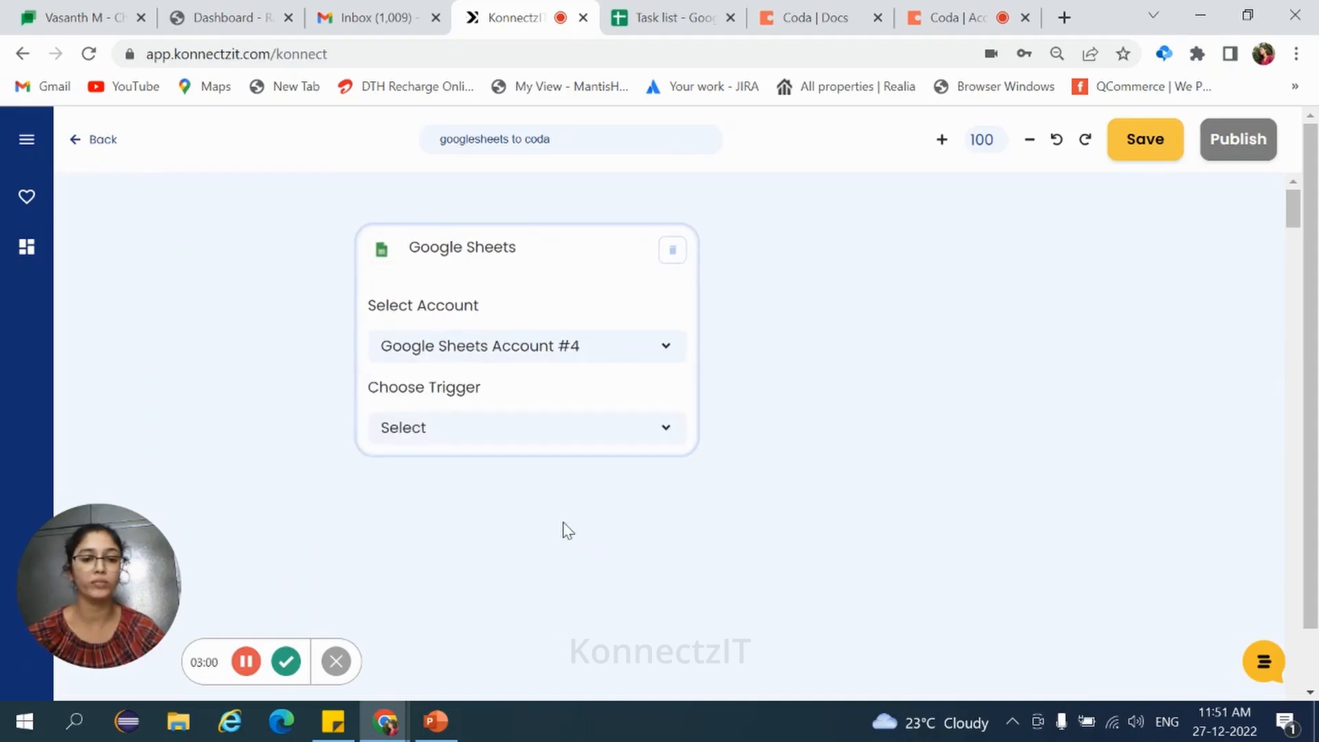
pyautogui.click(519, 430)
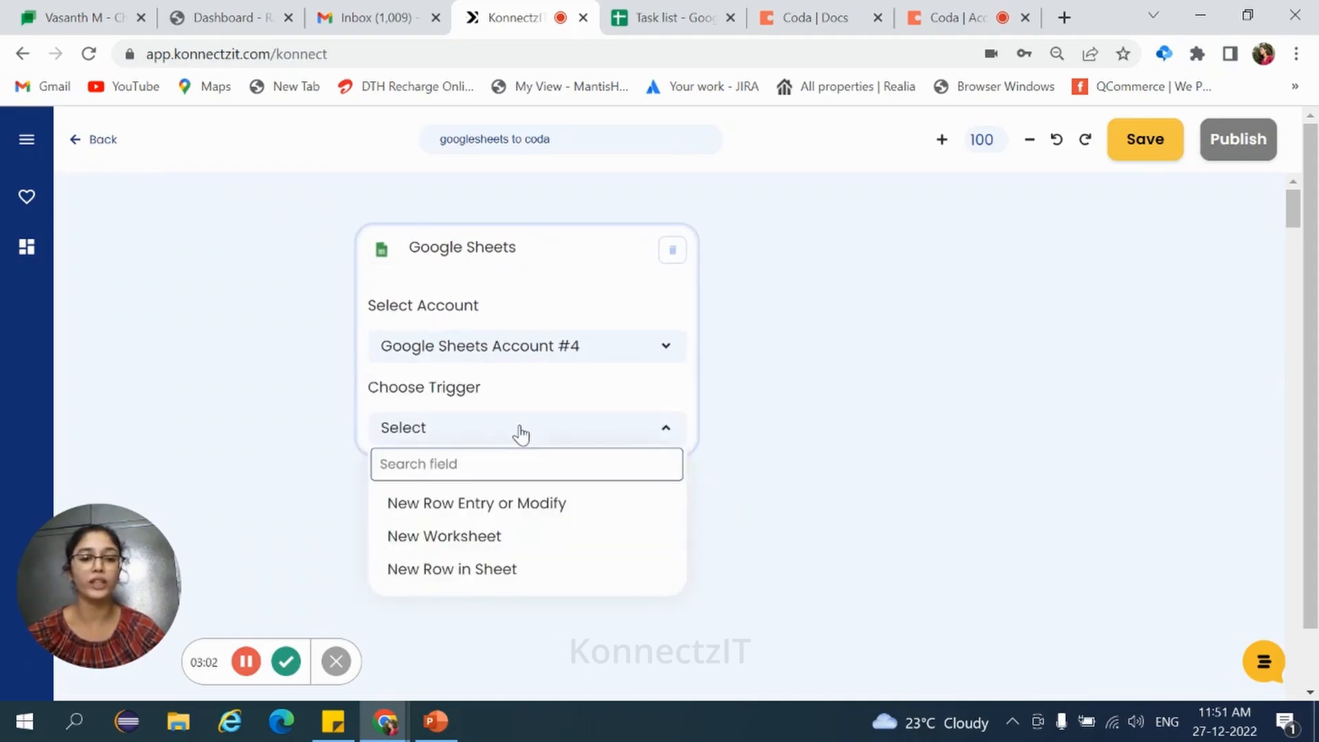
pyautogui.click(514, 574)
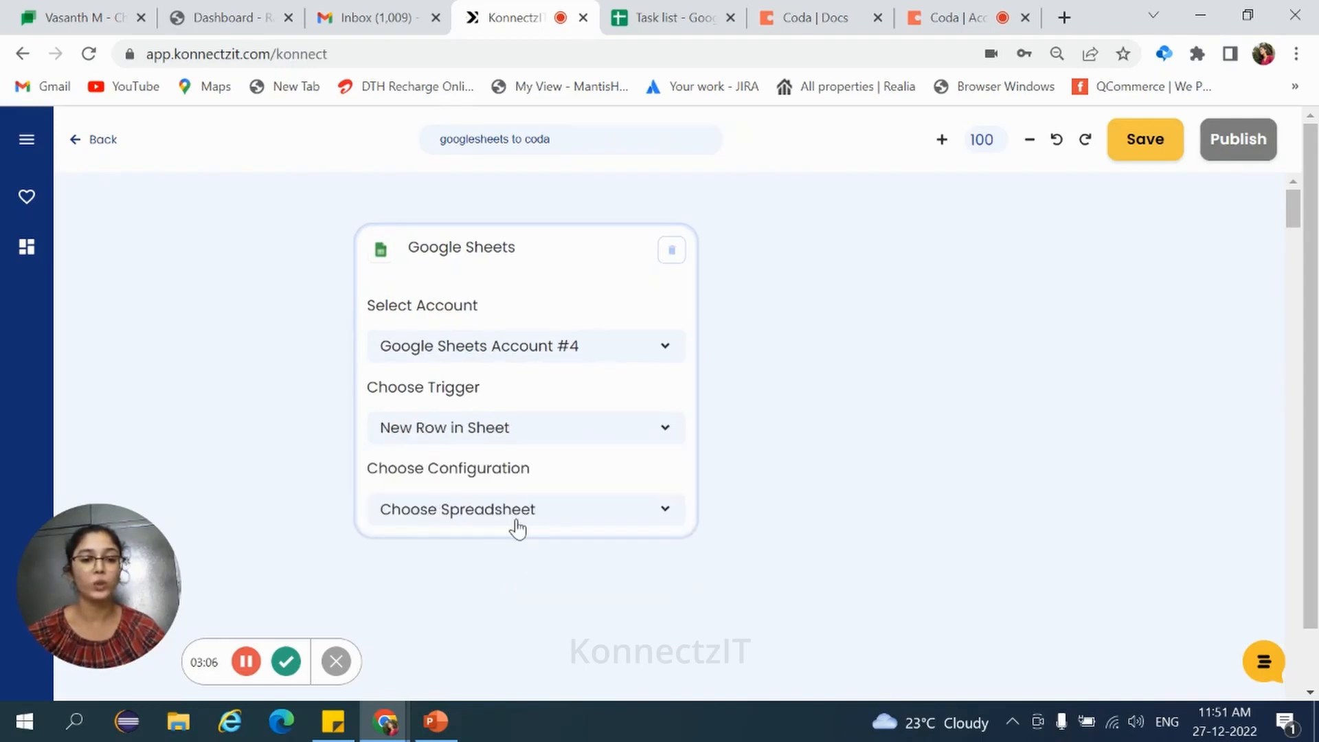
# Step: Configure the trigger with the "Task list" spreadsheet and "Sheet1", checking the spreadsheet in Google Sheets before choosing the sheet
pyautogui.click(527, 525)
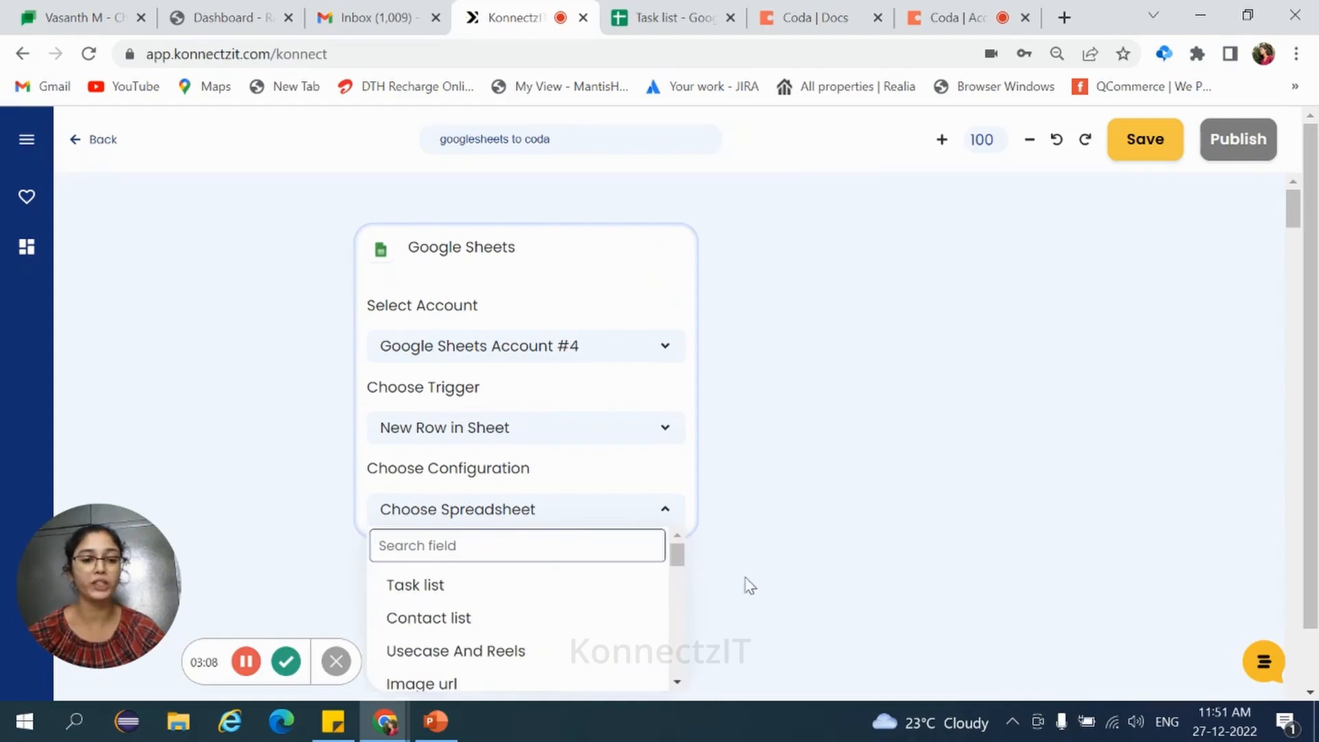
pyautogui.click(433, 586)
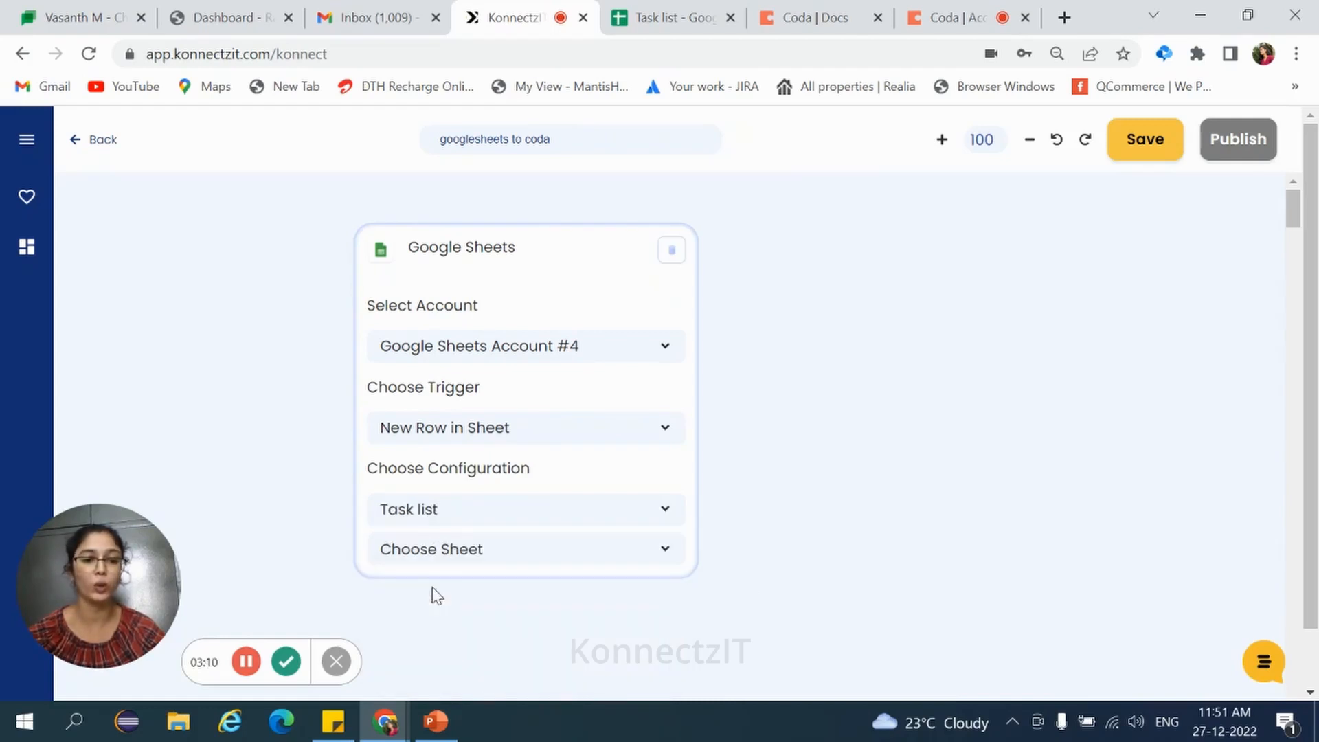
pyautogui.click(644, 7)
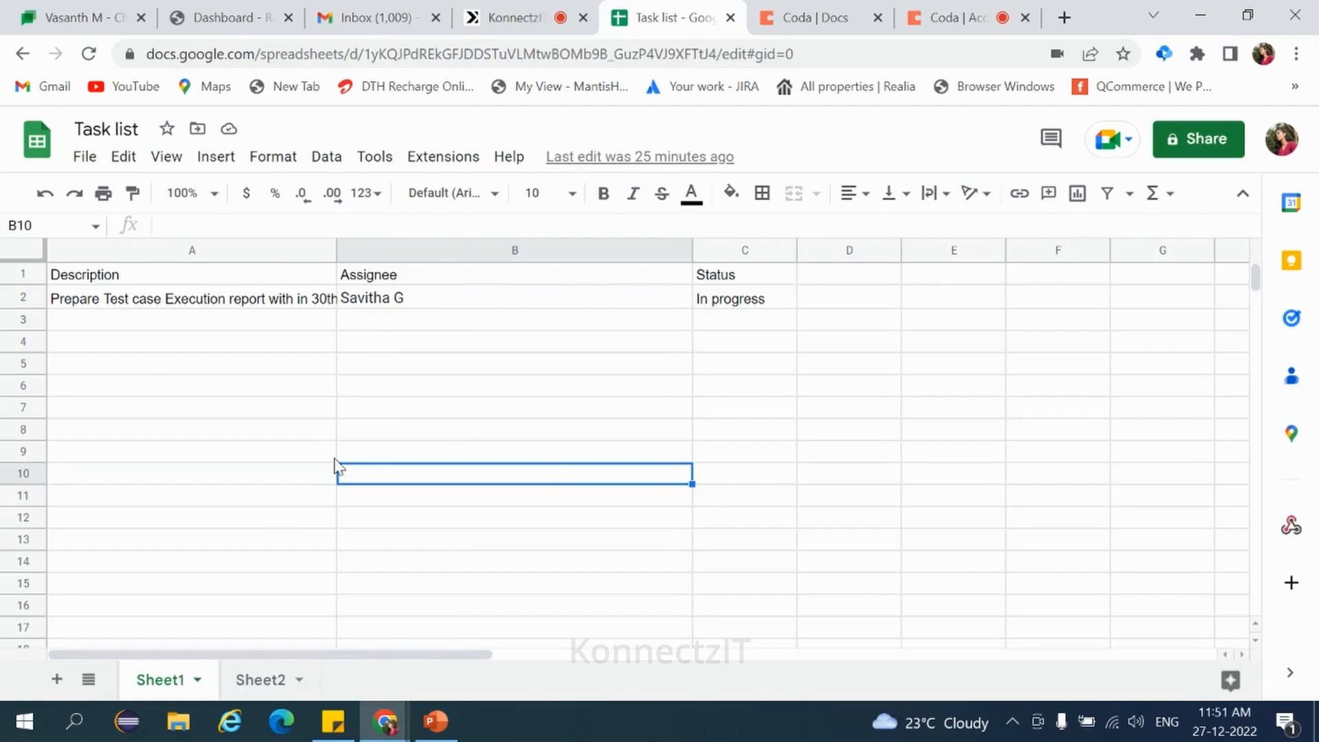
pyautogui.click(514, 17)
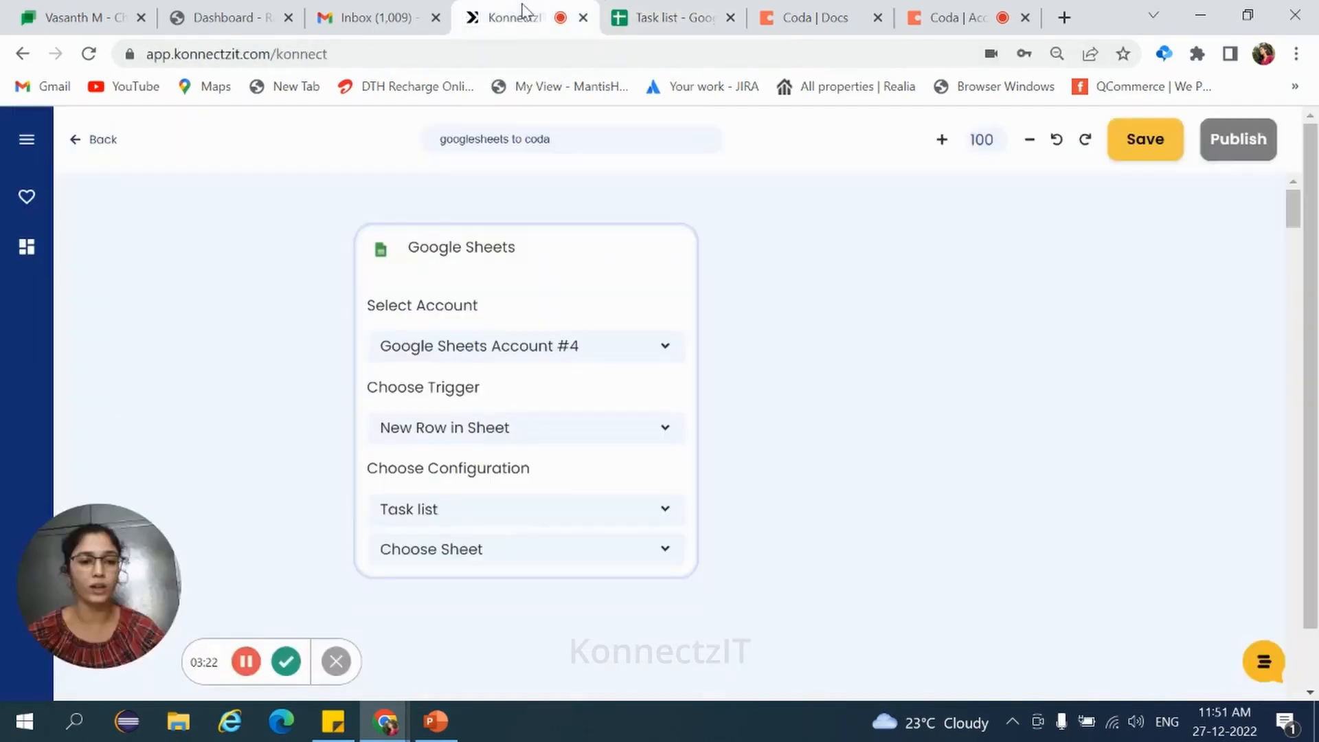
pyautogui.click(588, 555)
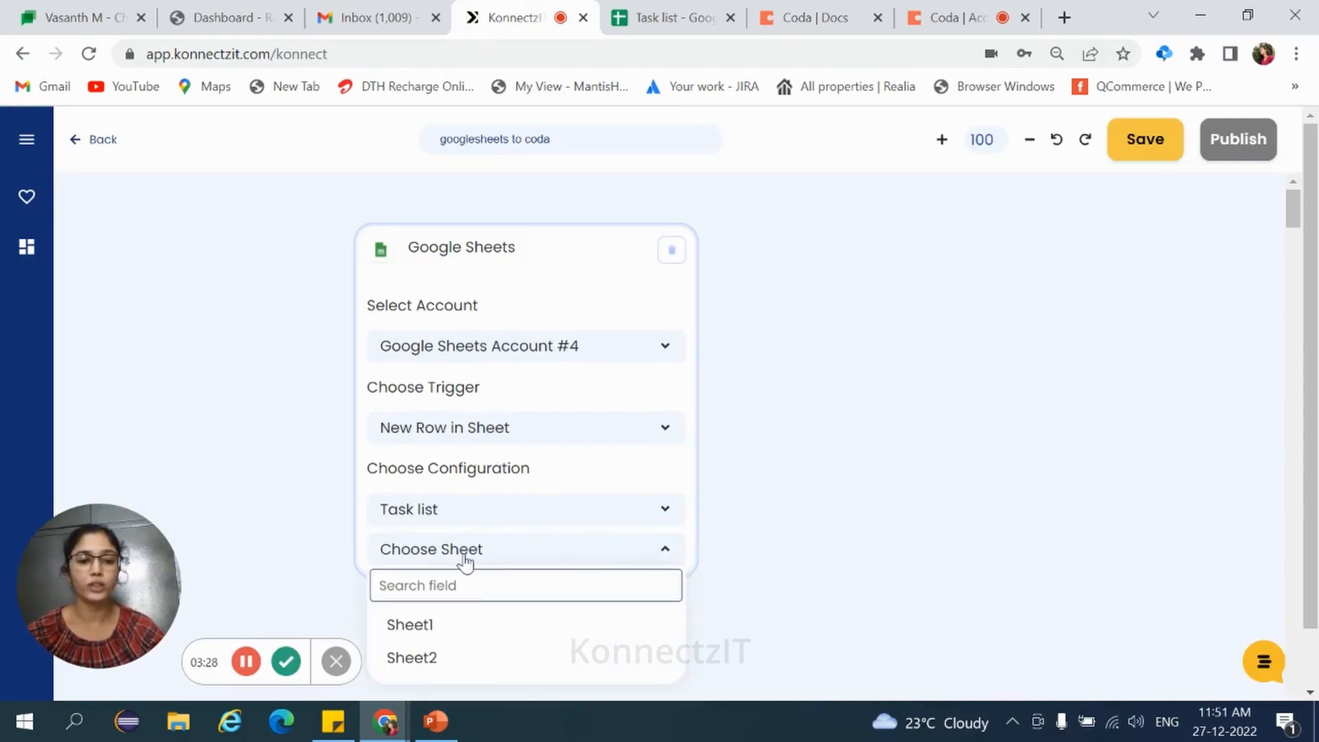
pyautogui.click(433, 631)
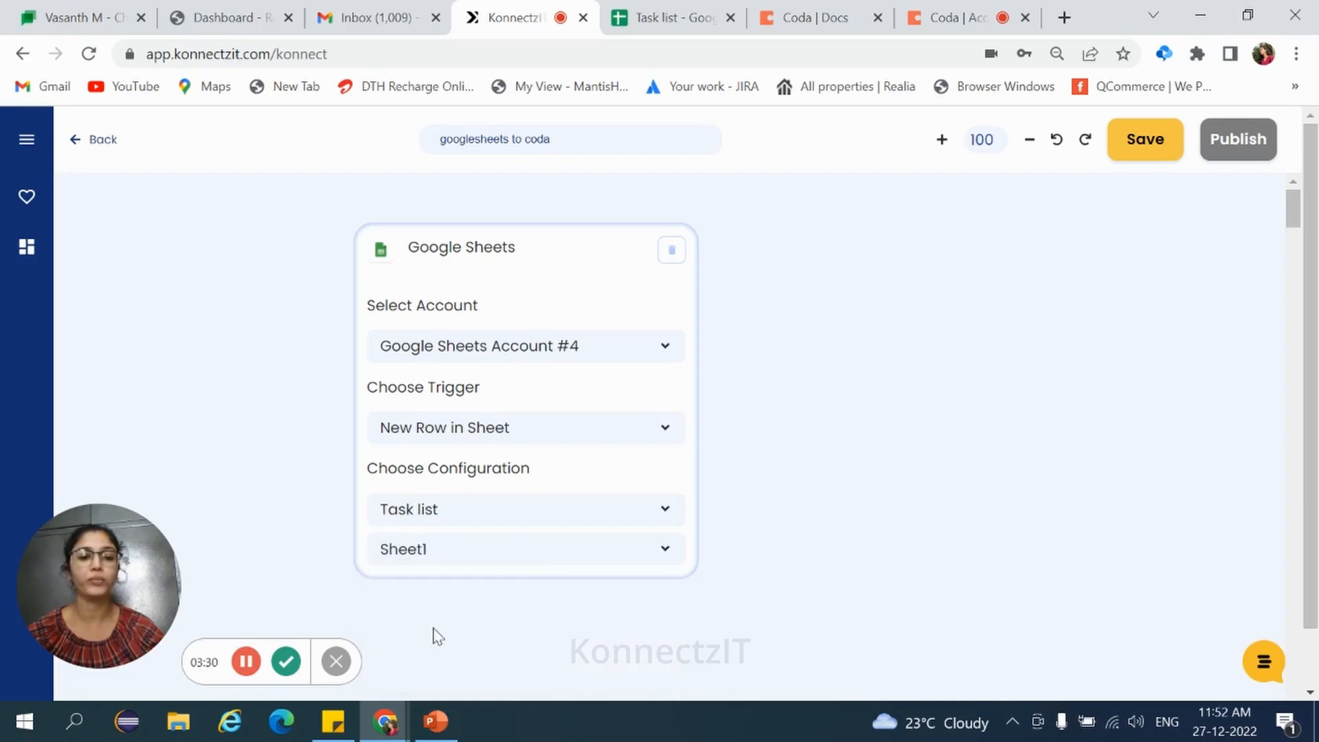
# Step: Run Test & Review on the Google Sheets trigger with Description, Assignee and Status combined by AND
pyautogui.scroll(-3, 546, 501)
pyautogui.scroll(-2, 560, 221)
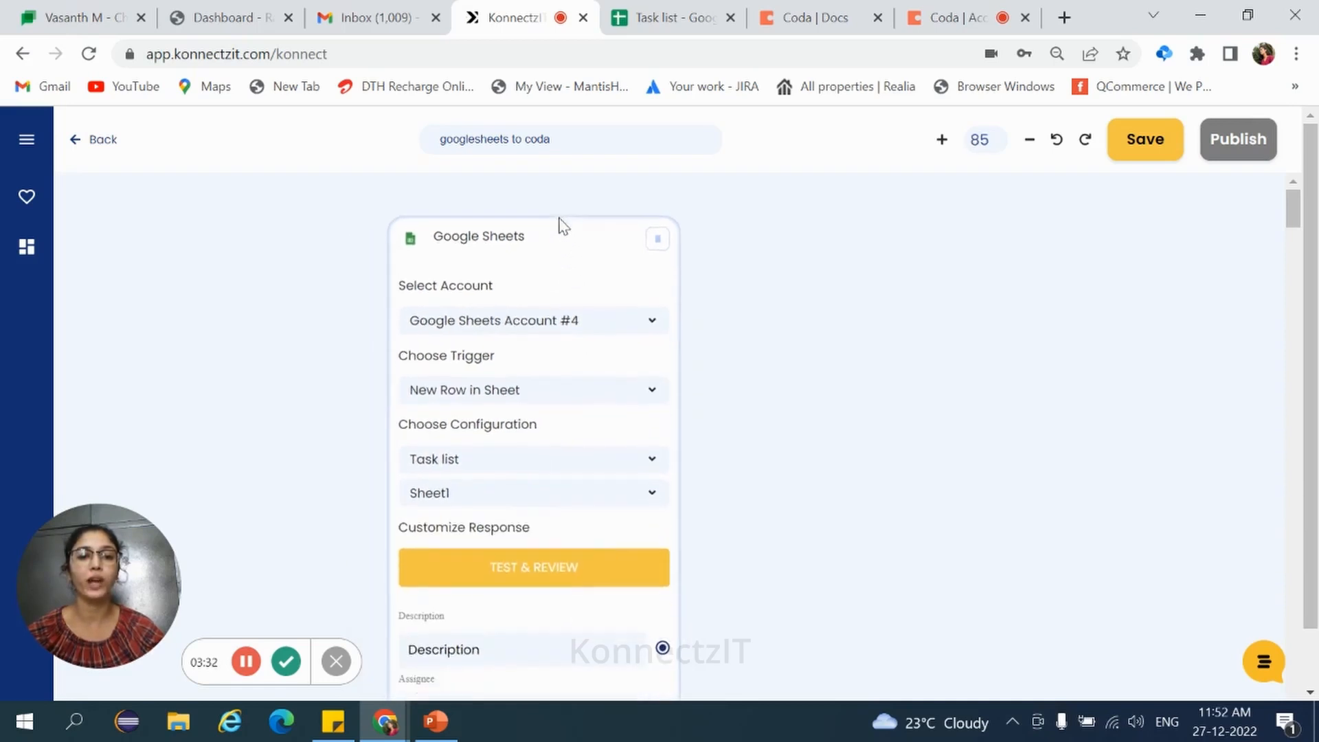
pyautogui.click(517, 547)
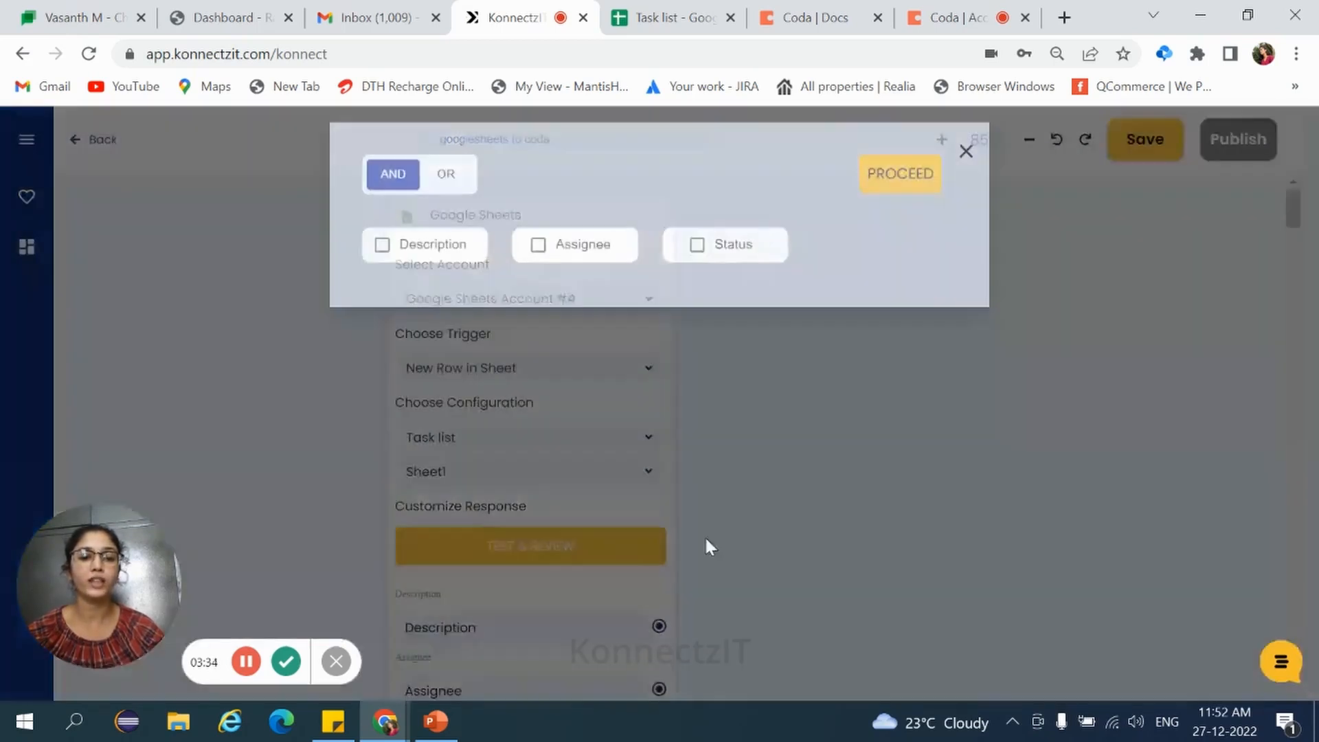
pyautogui.click(395, 247)
pyautogui.click(538, 246)
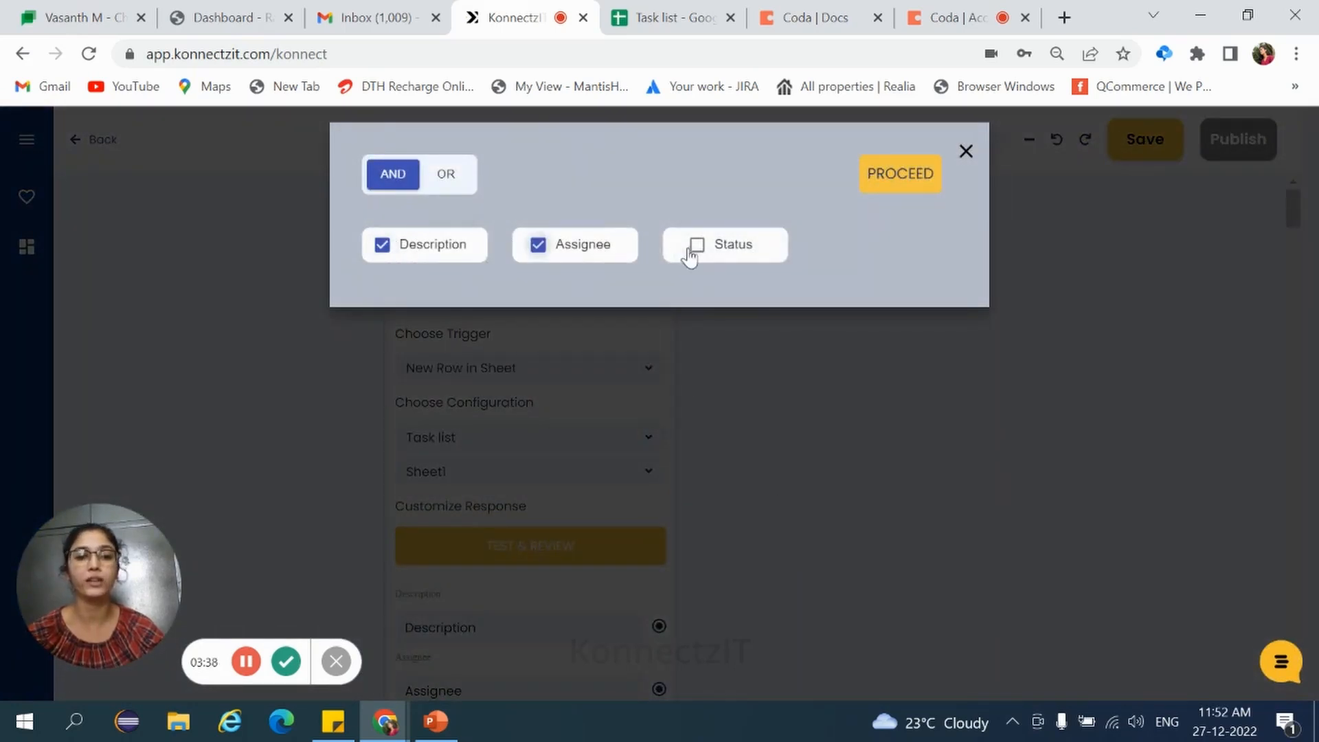
pyautogui.click(701, 249)
pyautogui.click(913, 178)
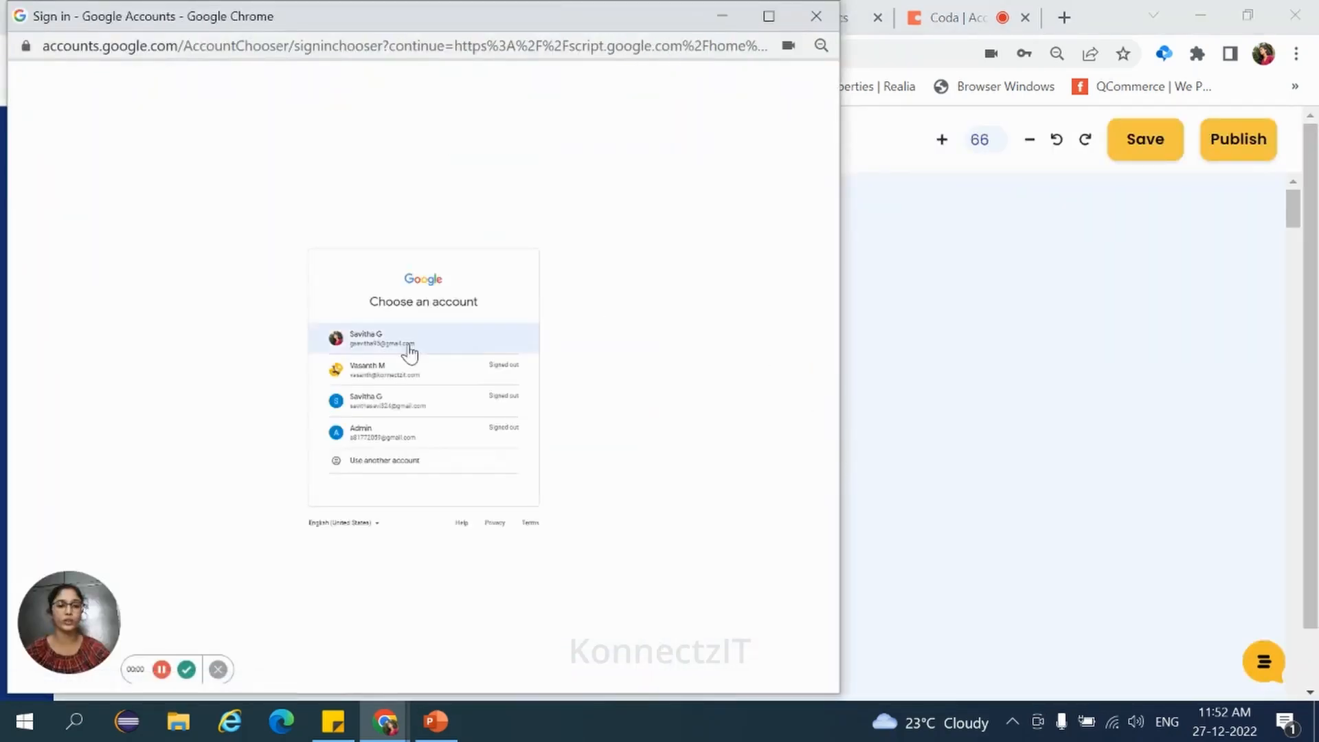
# Step: Choose the Google account and save an Apps Script trigger for onChange with event type "On change" and failure notification "Notify me immediately"
pyautogui.click(403, 347)
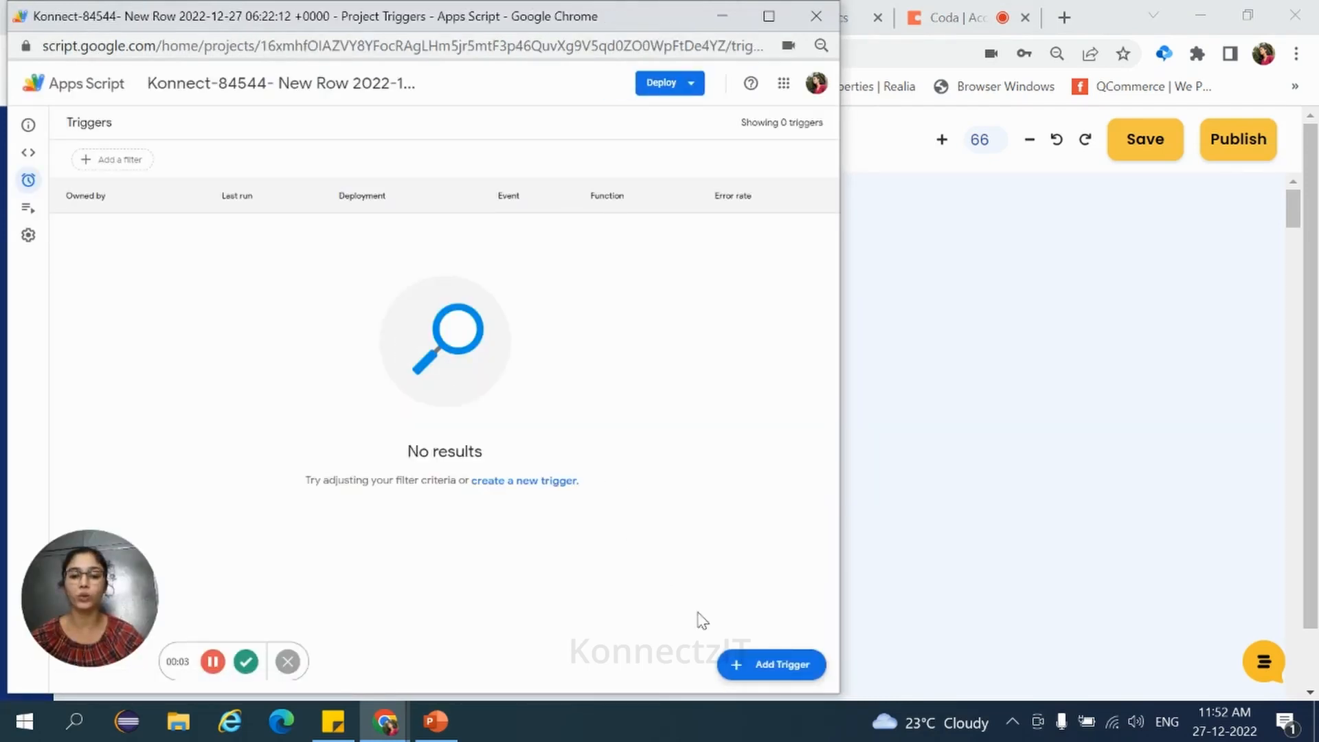
pyautogui.click(784, 672)
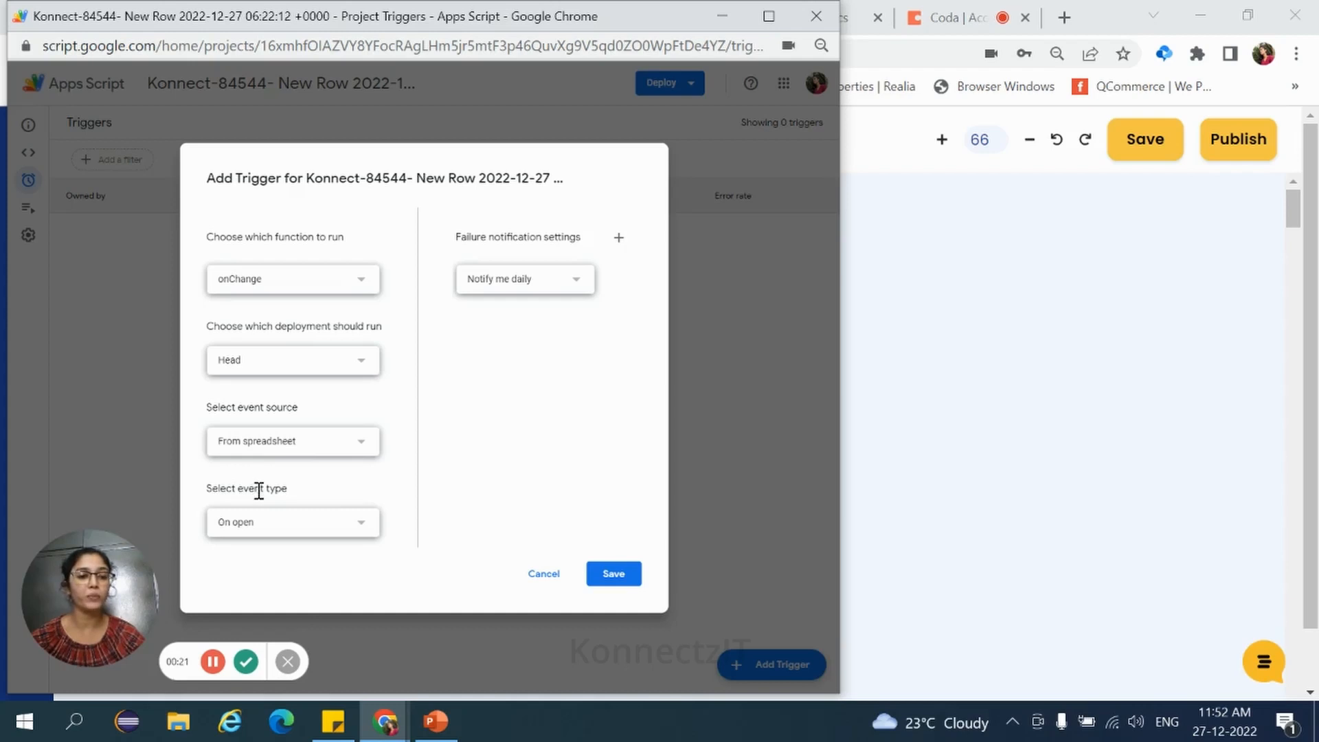
pyautogui.click(364, 526)
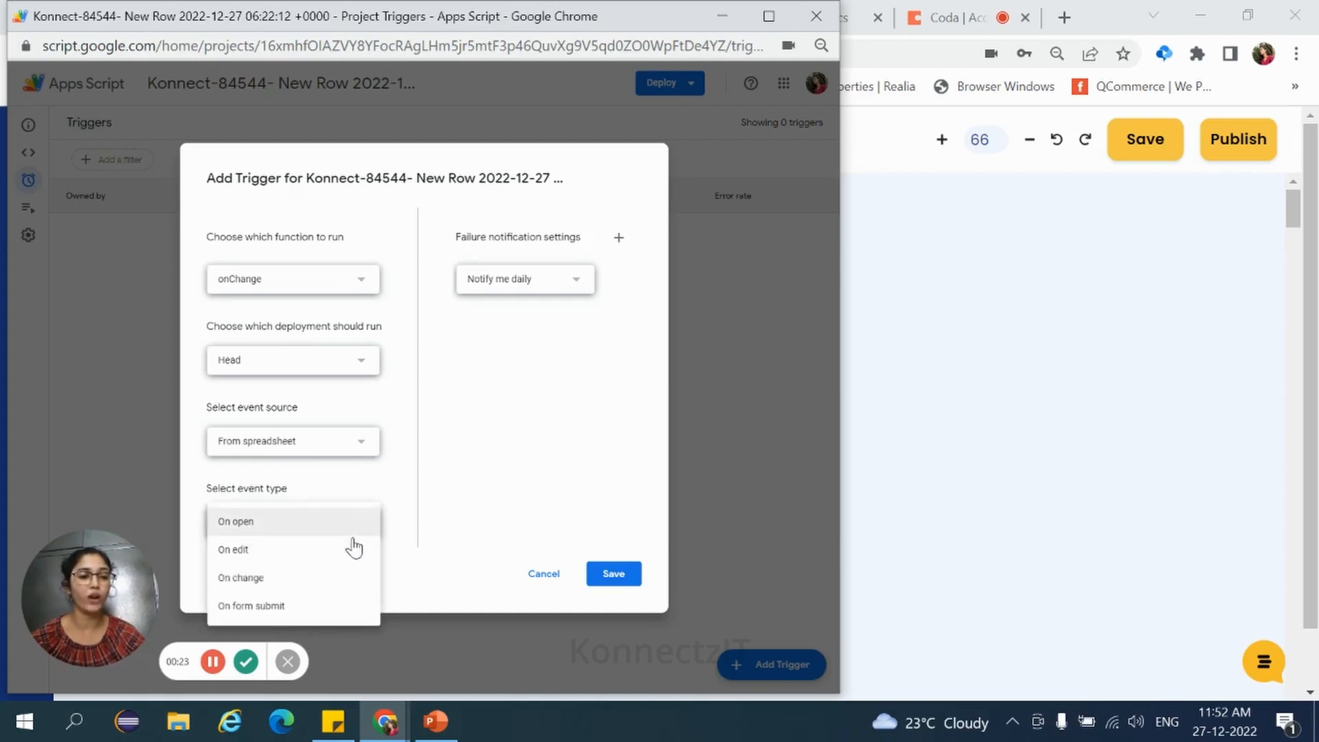
pyautogui.click(350, 579)
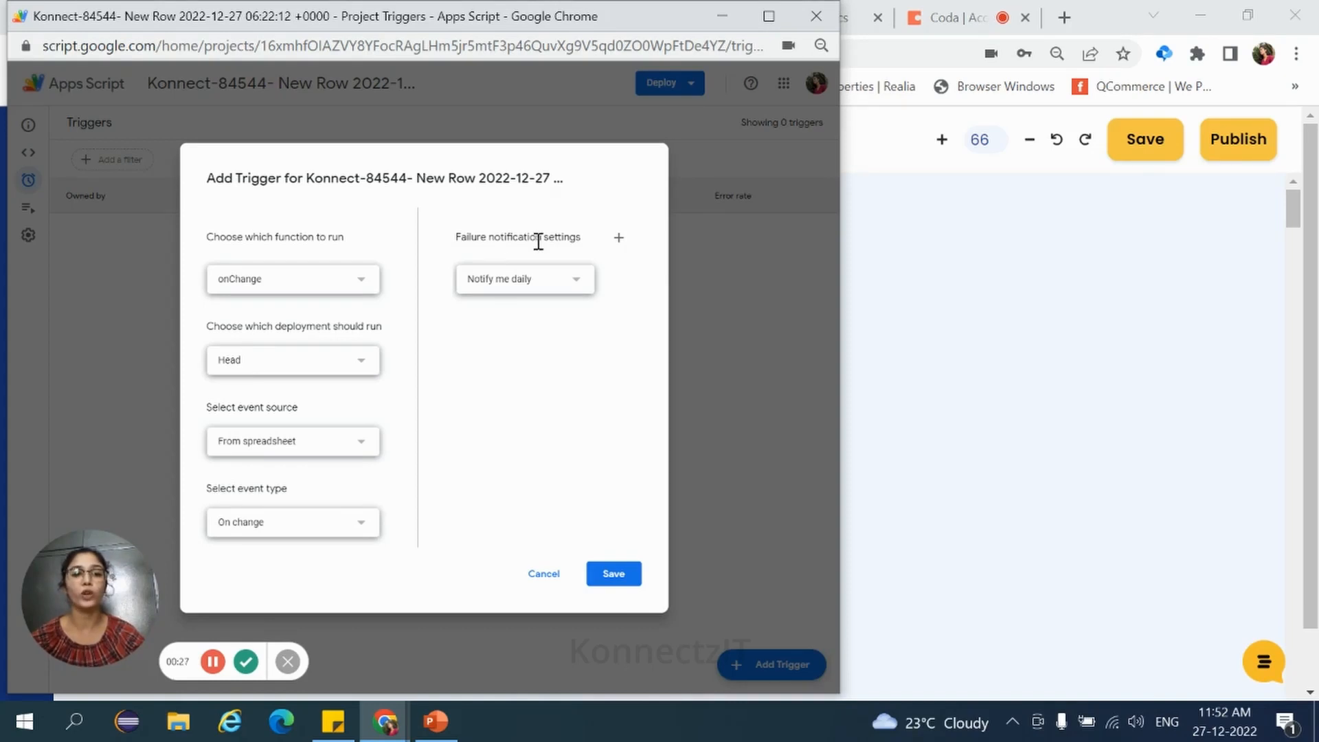
pyautogui.click(565, 282)
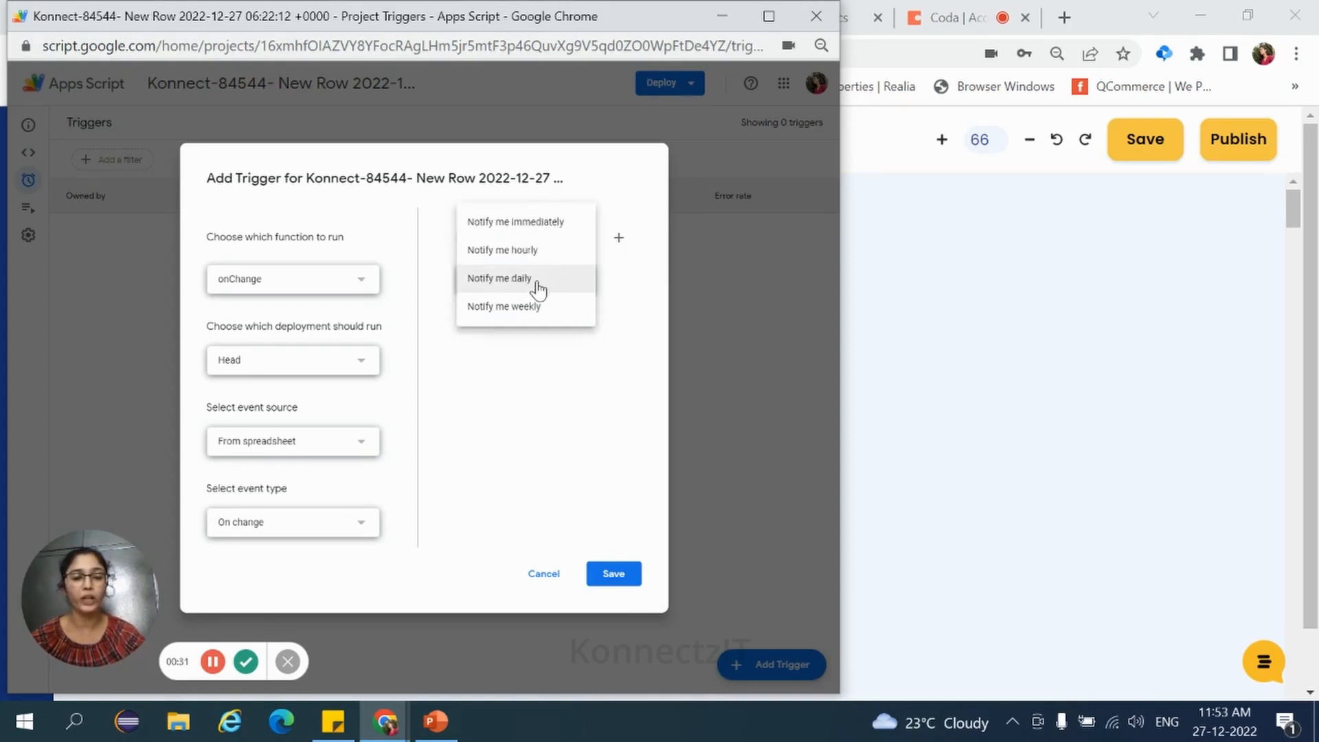
pyautogui.click(536, 222)
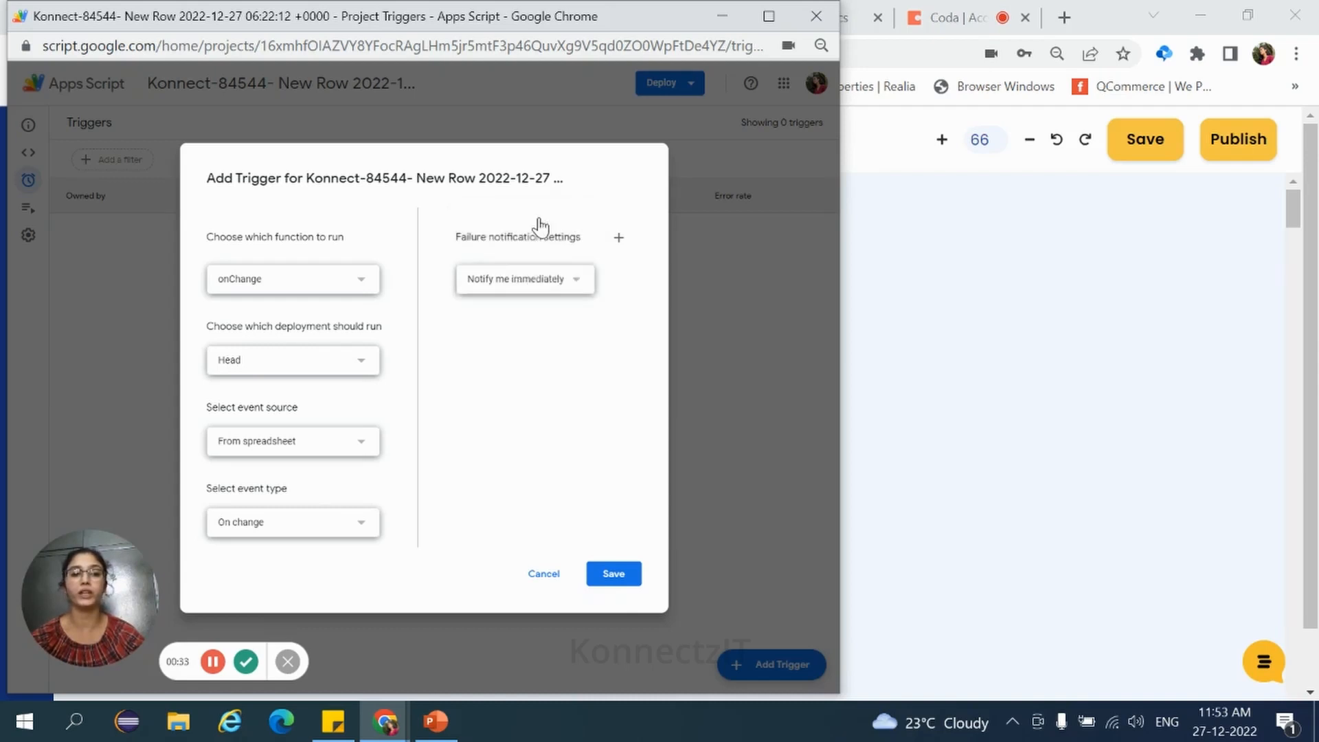
pyautogui.click(612, 573)
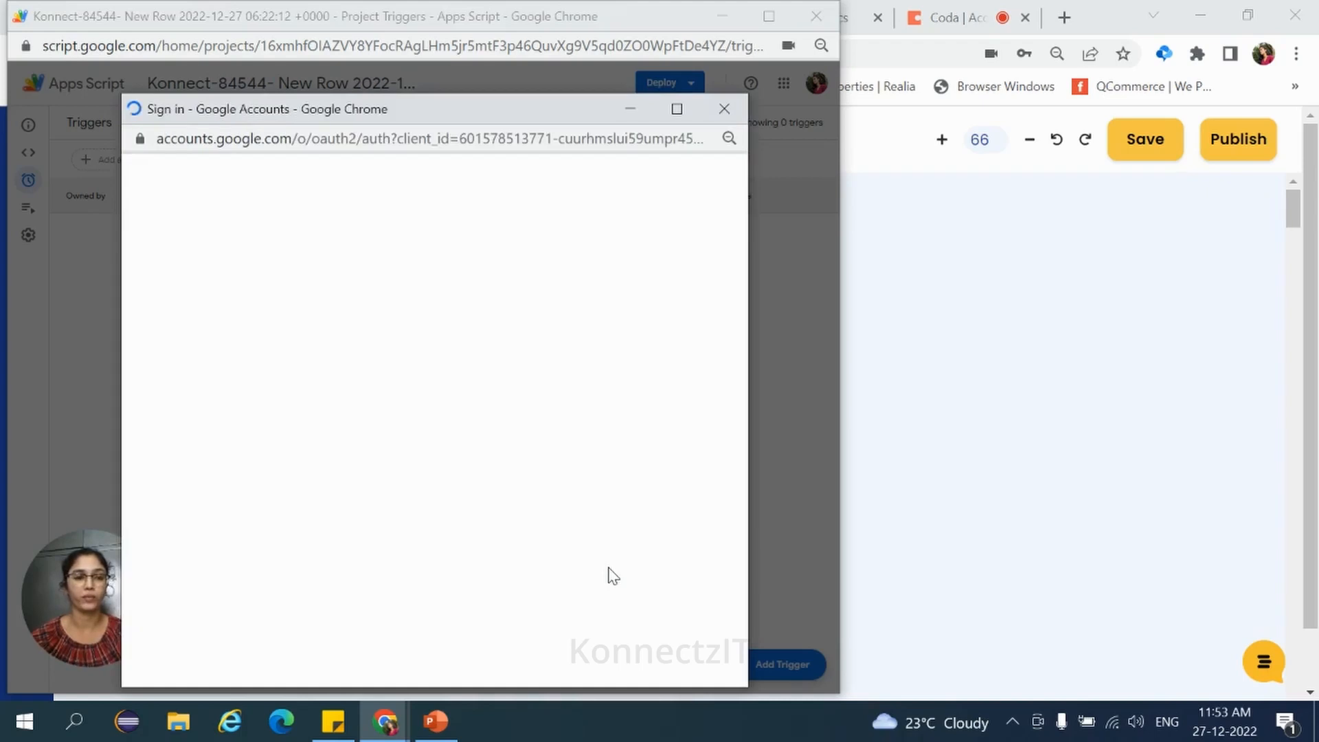
# Step: Authorize the unverified Konnect script to access the Google account, and minimize the Apps Script window
pyautogui.click(426, 433)
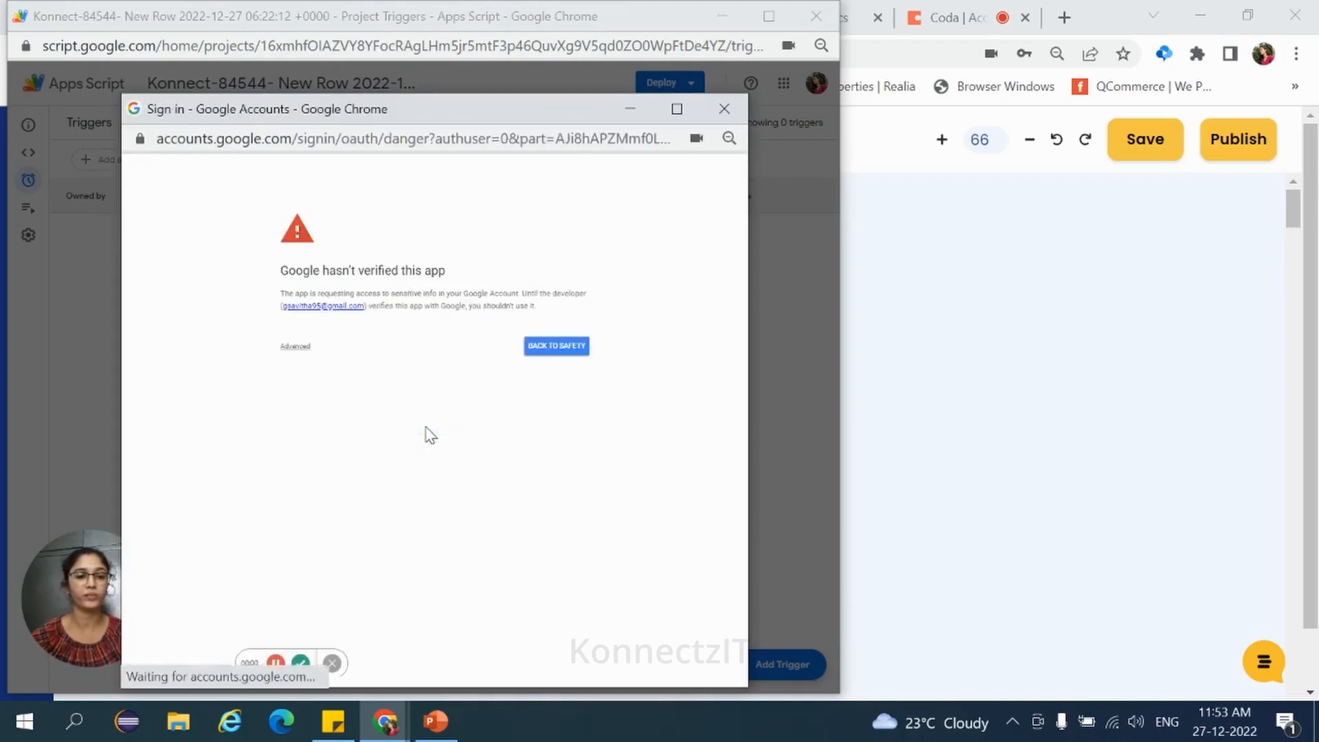
pyautogui.click(296, 347)
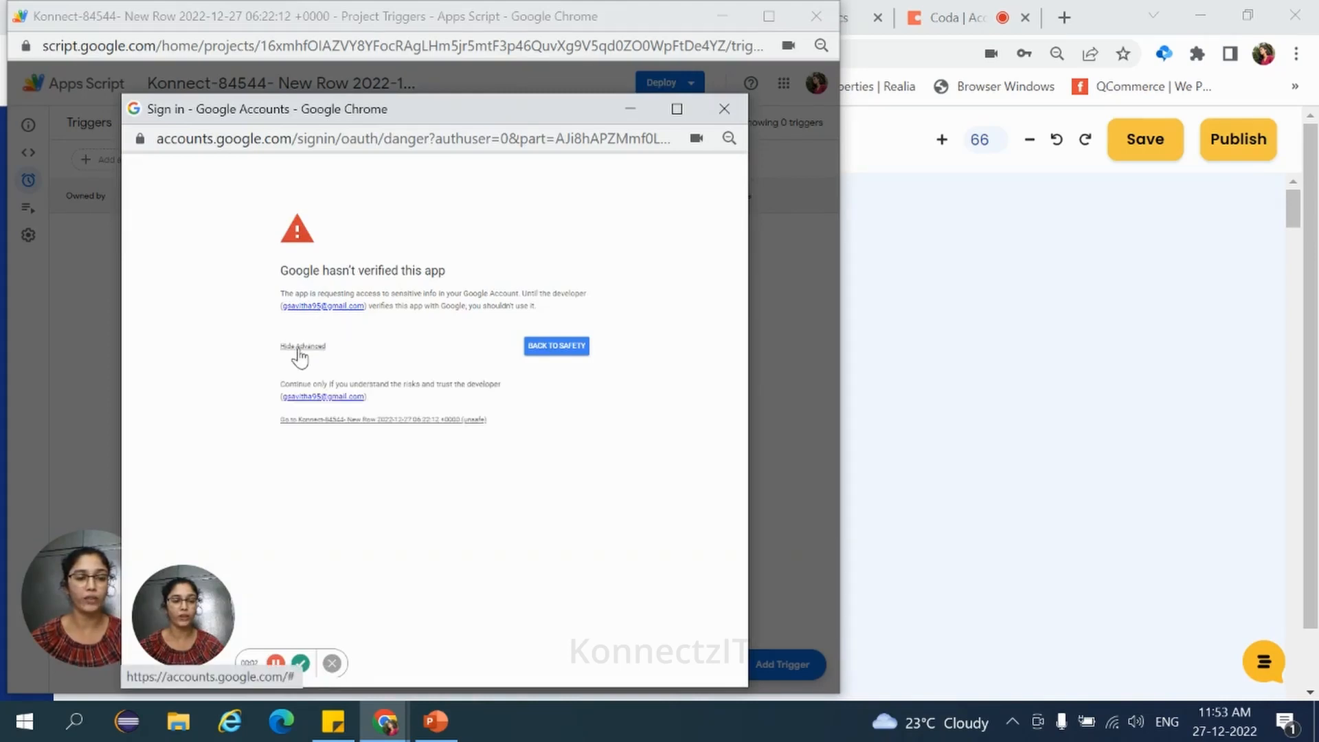
pyautogui.click(399, 420)
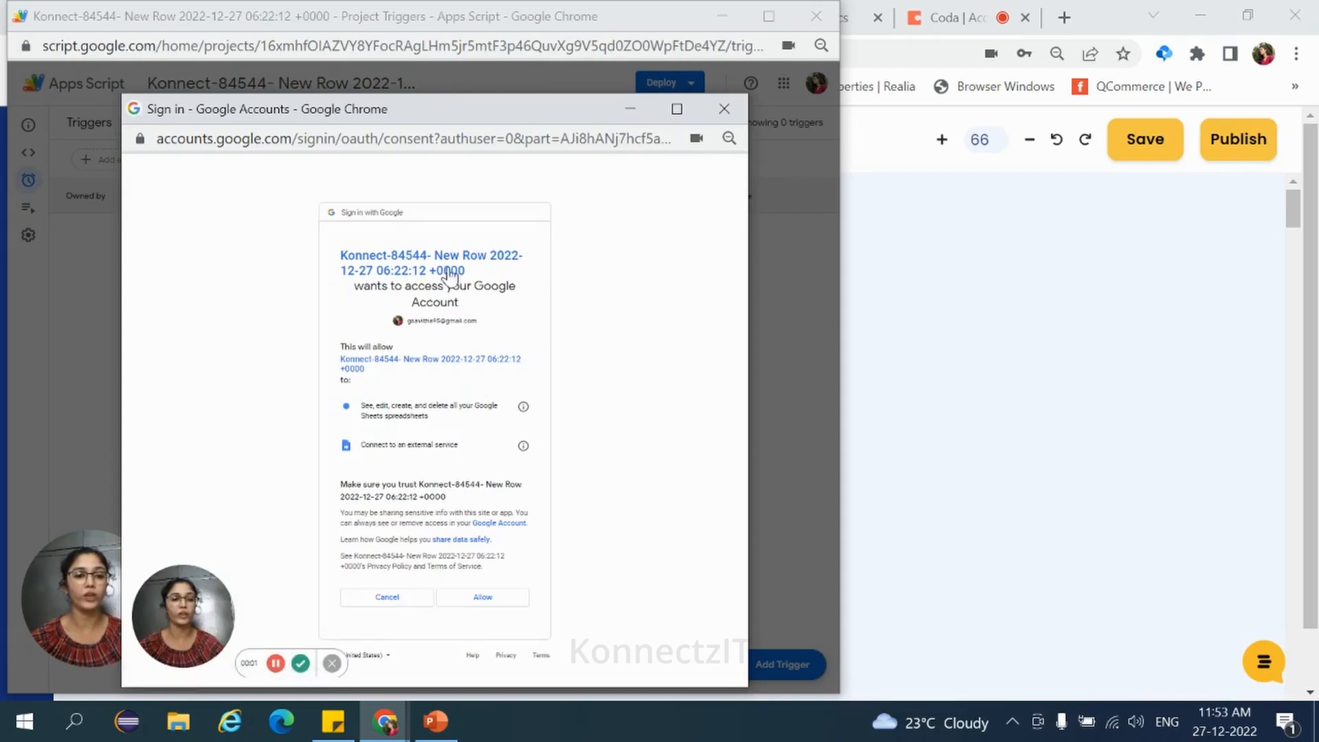
pyautogui.click(484, 597)
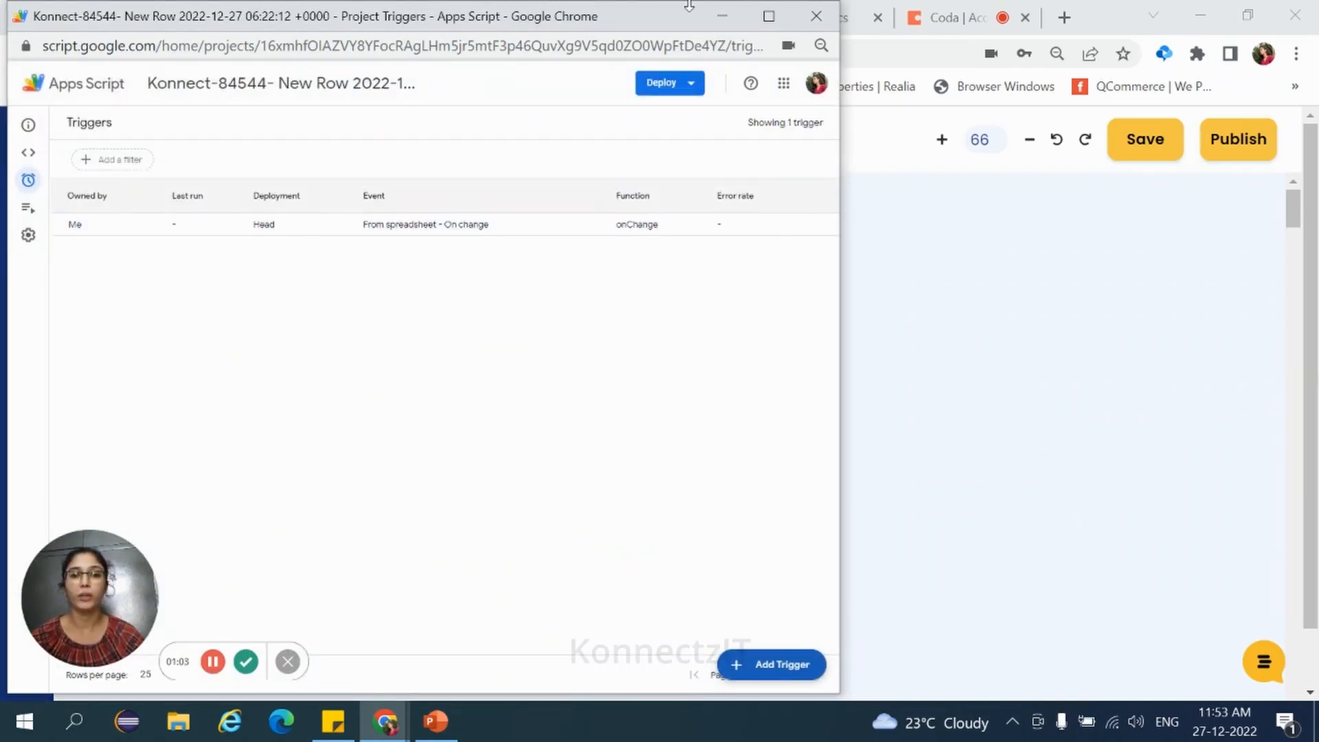
pyautogui.click(723, 16)
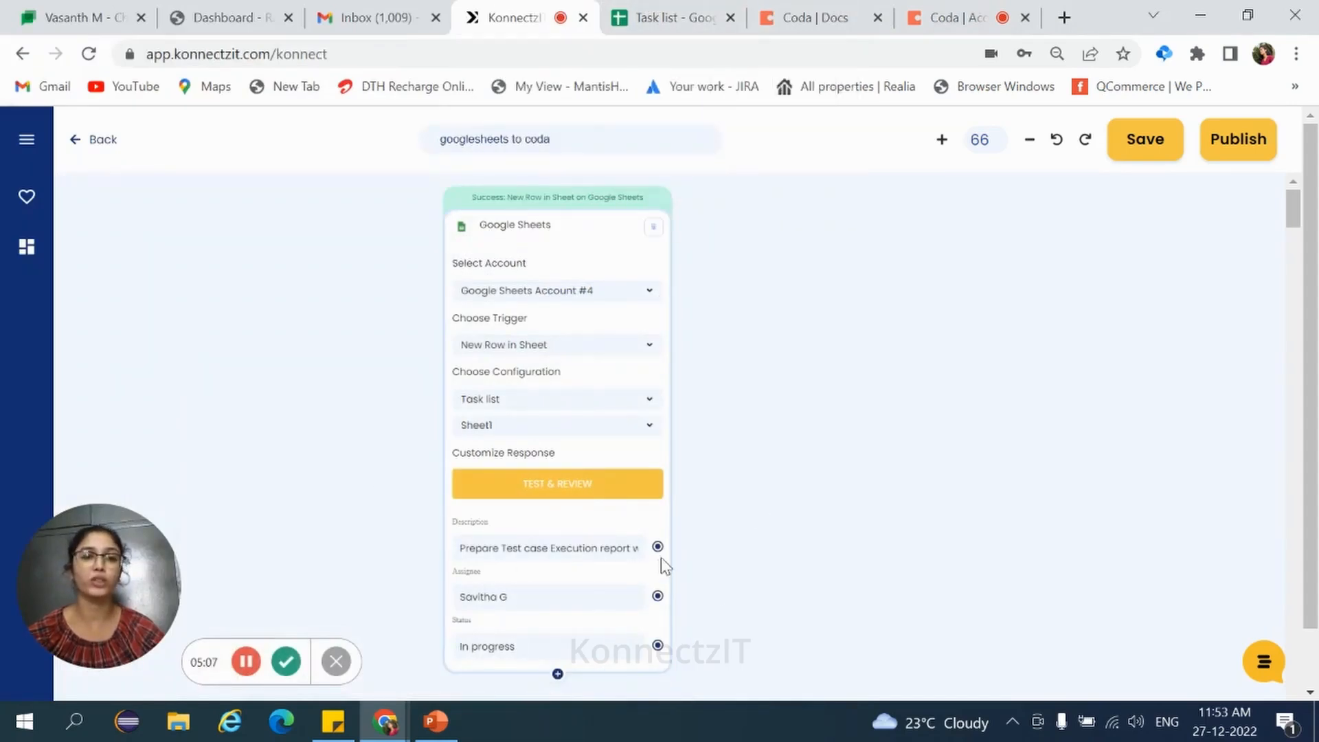
# Step: Find Coda in the app list, place it beside the Google Sheets block, and set its action to "Create Row"
pyautogui.click(36, 256)
pyautogui.click(119, 199)
pyautogui.write('coda')
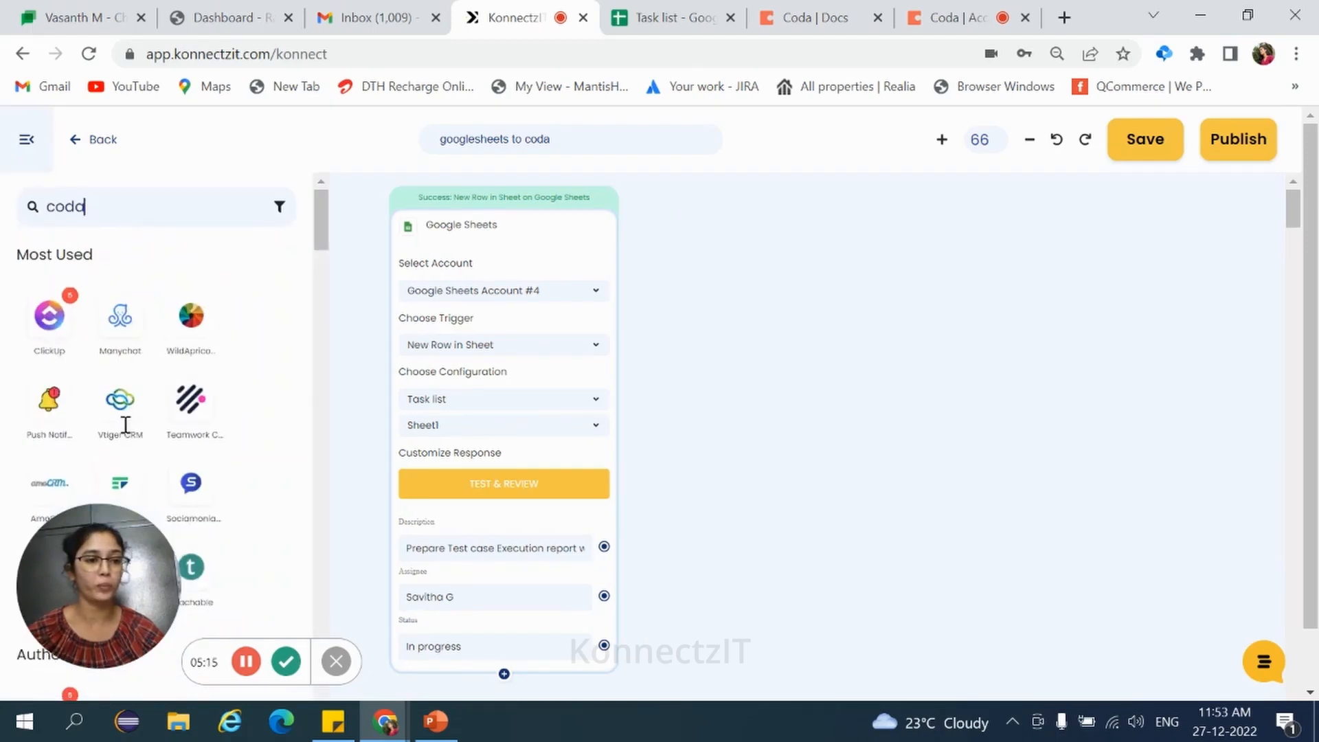
pyautogui.press('BackSpace')
pyautogui.moveTo(50, 316); pyautogui.dragTo(777, 264)
pyautogui.click(28, 139)
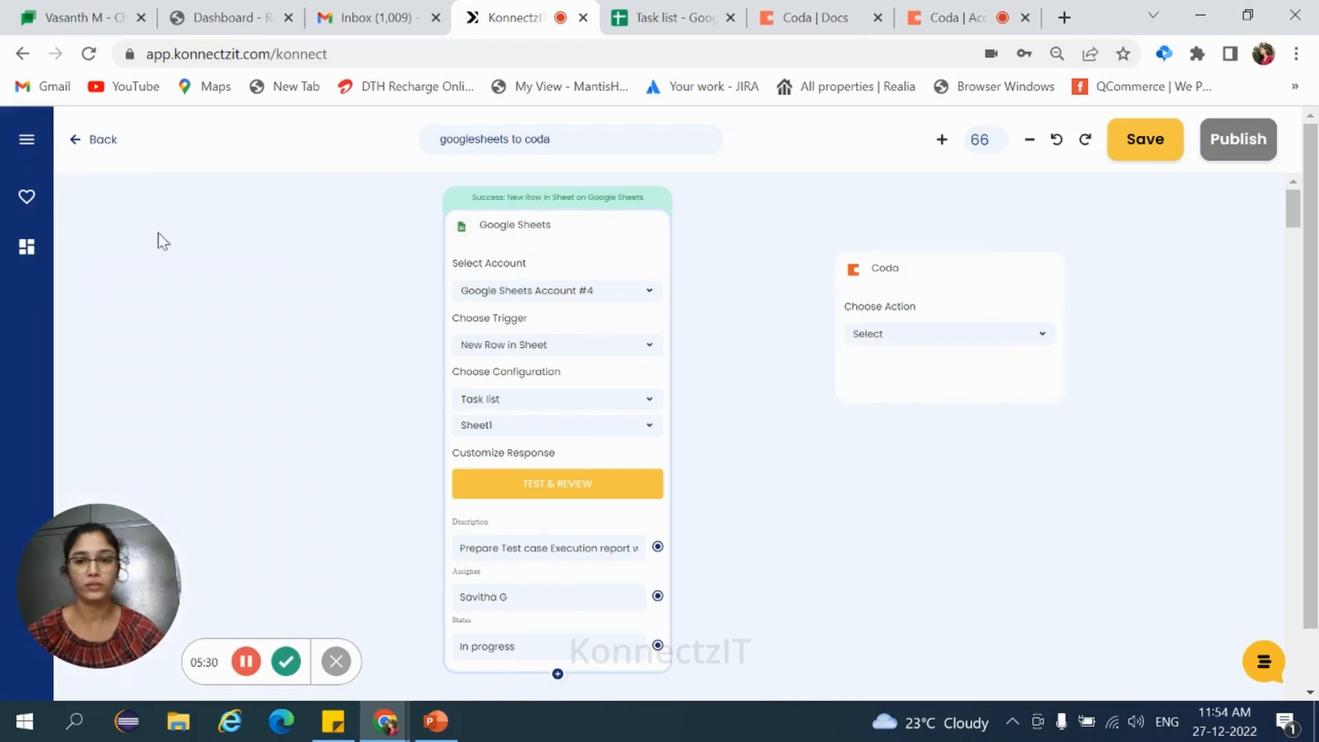
pyautogui.click(890, 352)
pyautogui.click(905, 404)
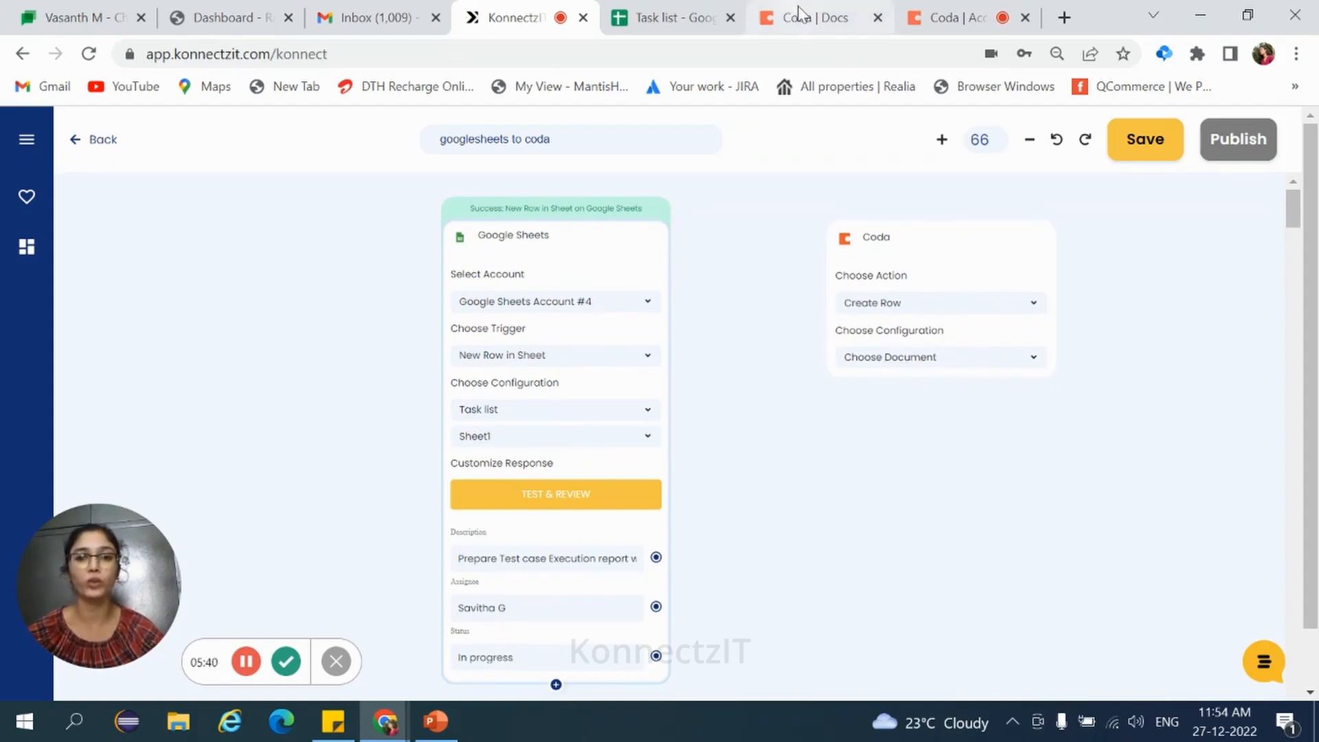
# Step: Configure the Coda action with the "Tasks" document and "Tasks 2" table, first checking them in Coda
pyautogui.click(811, 21)
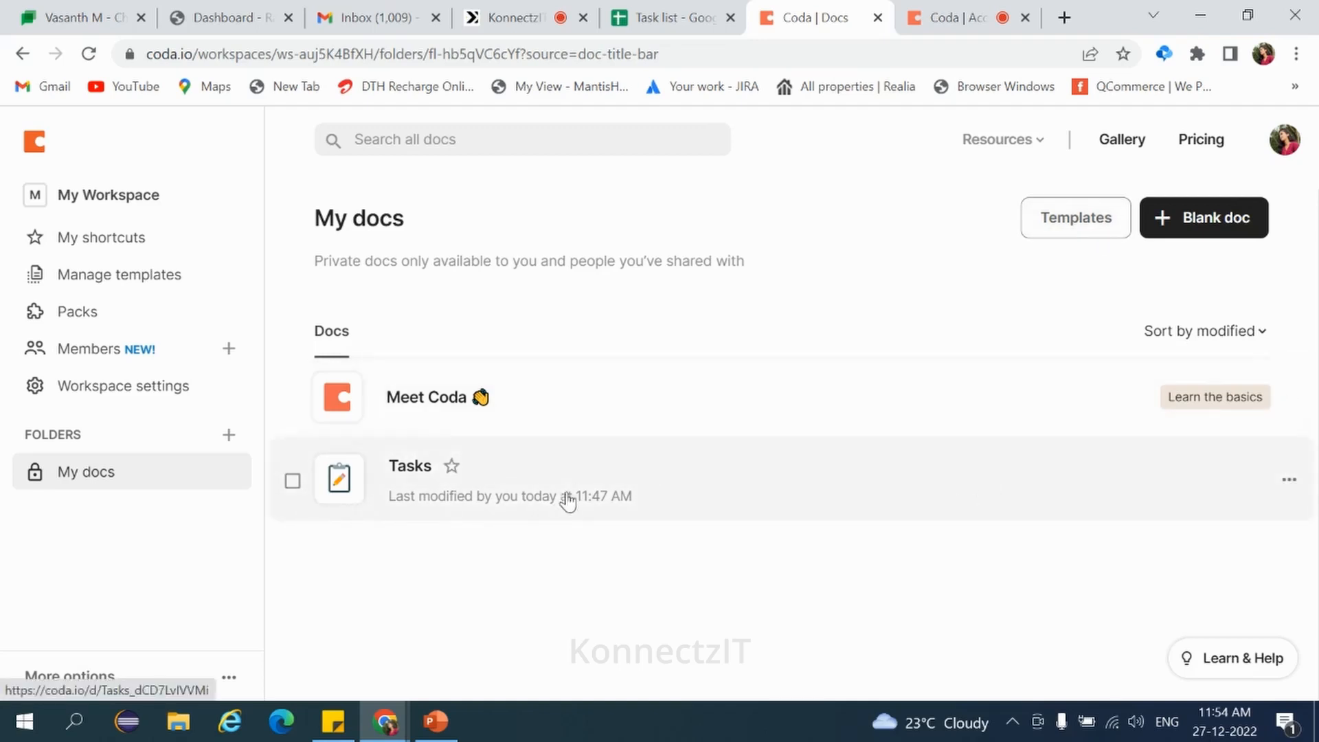
pyautogui.click(643, 478)
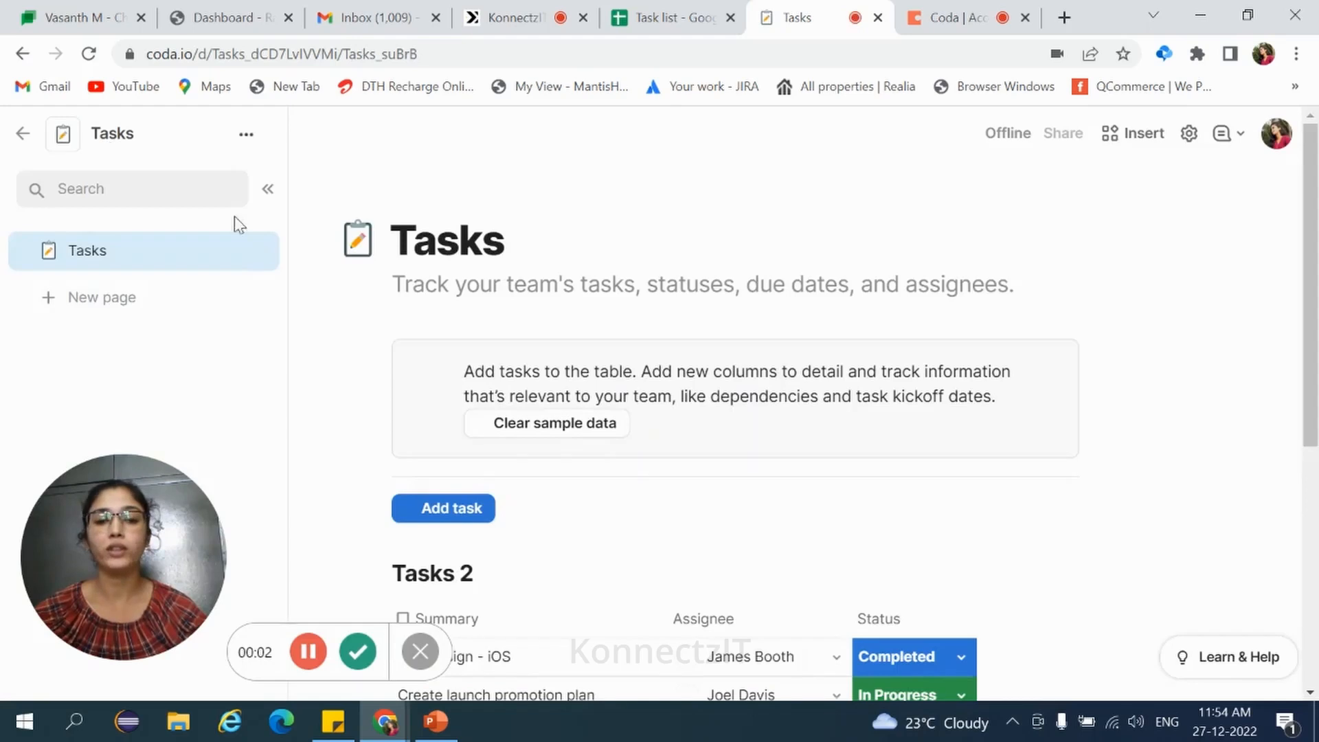
pyautogui.scroll(-3, 540, 480)
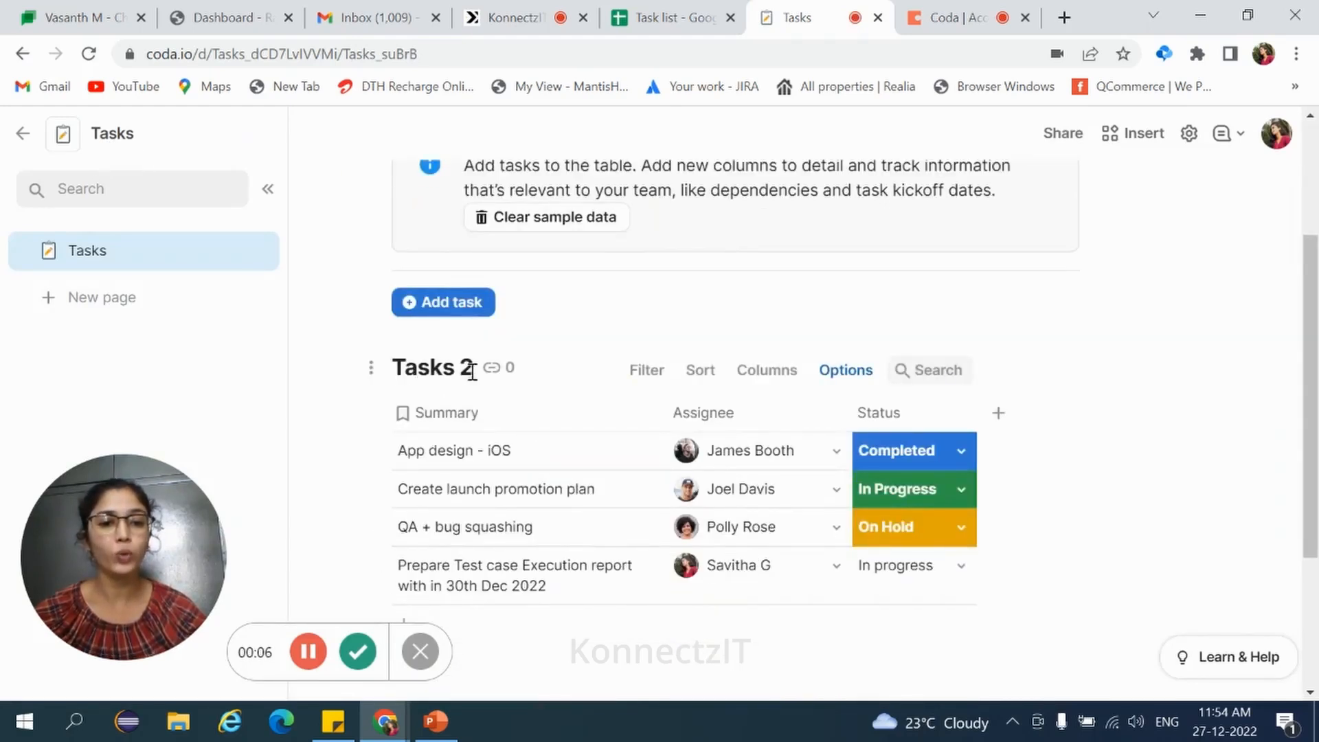
pyautogui.scroll(-3, 621, 447)
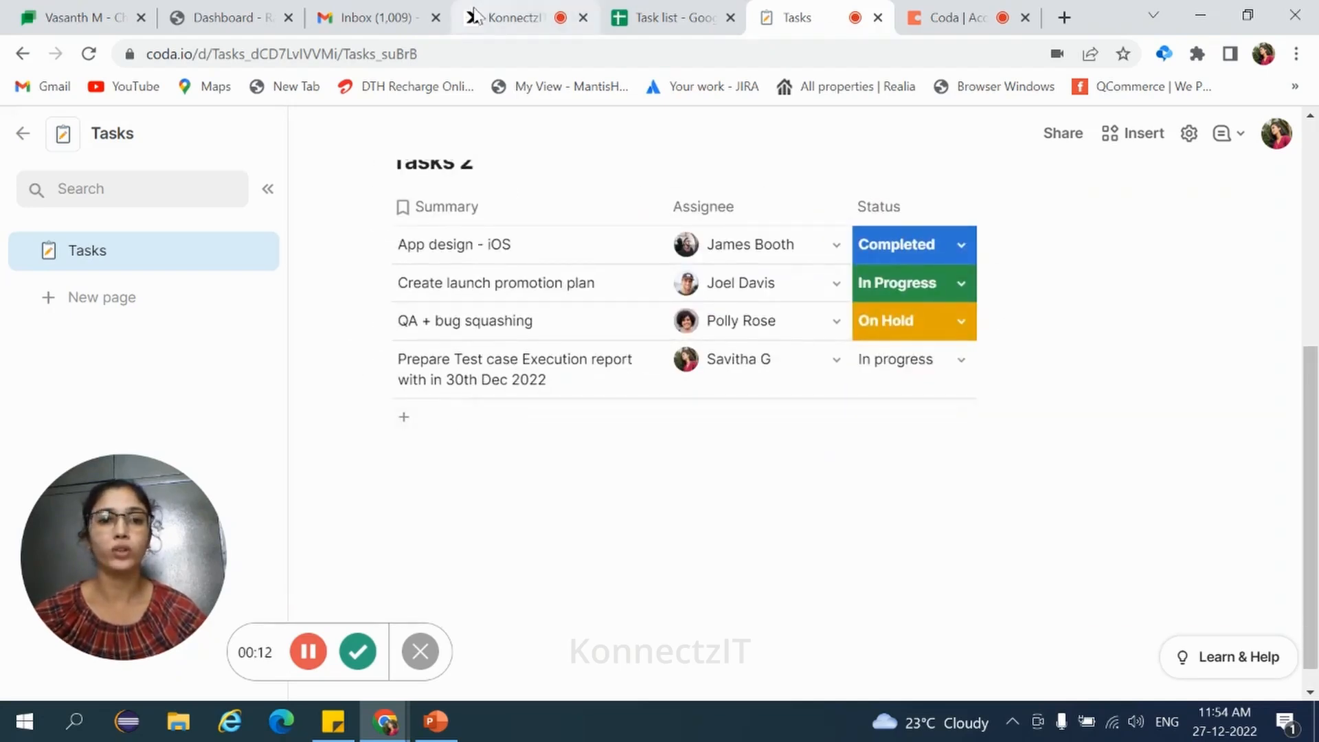
pyautogui.click(492, 20)
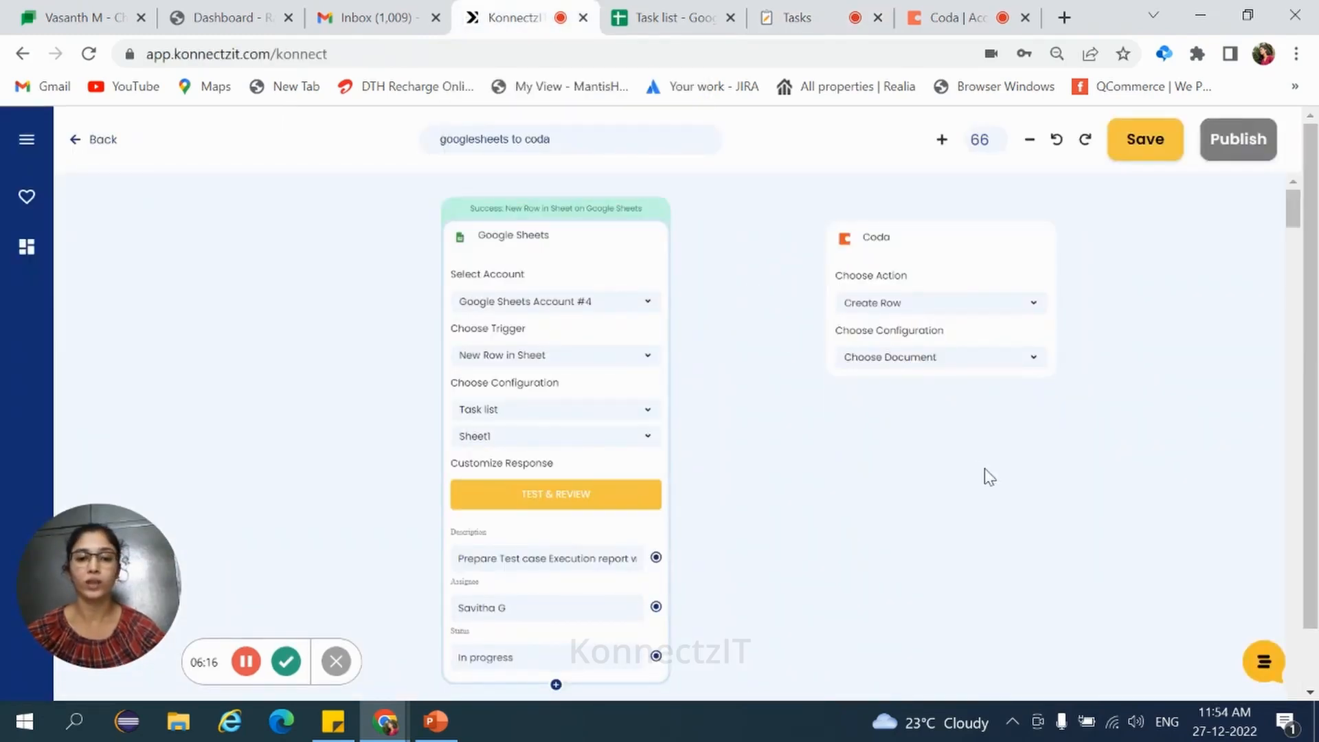
pyautogui.click(920, 363)
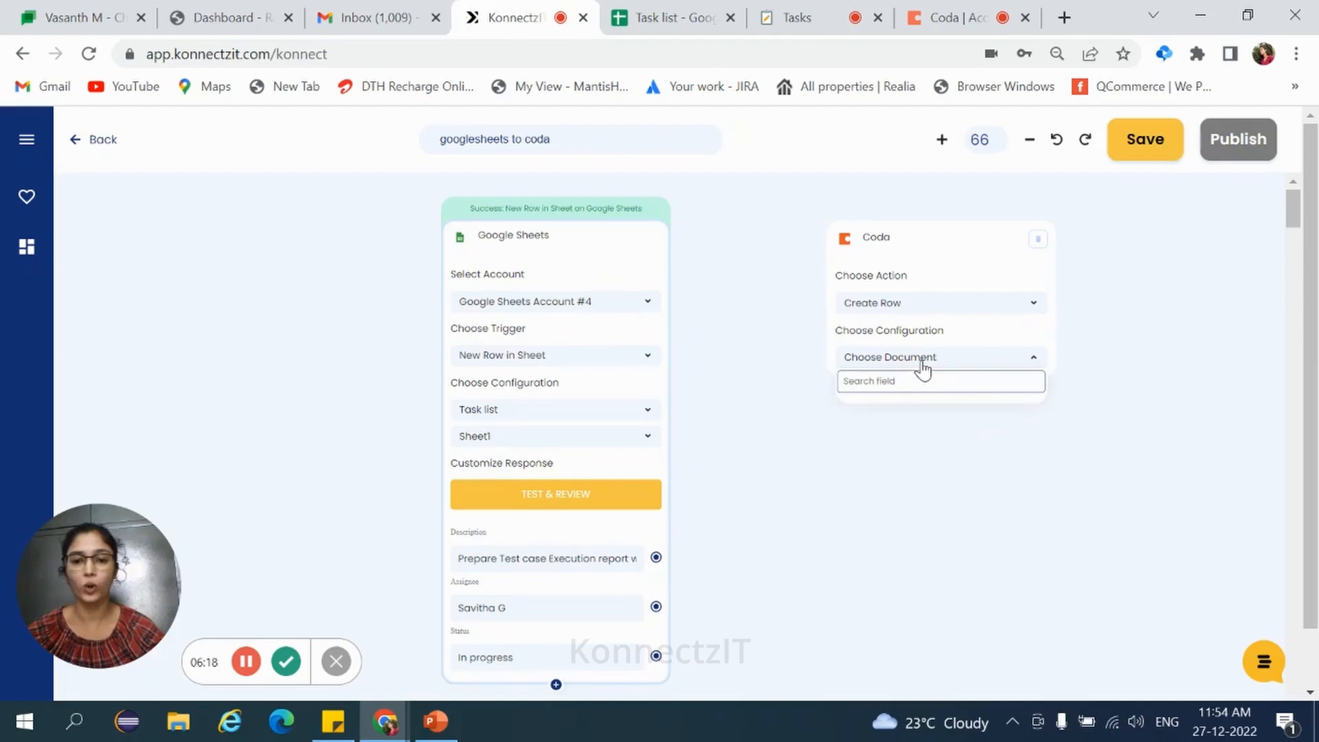
pyautogui.click(870, 409)
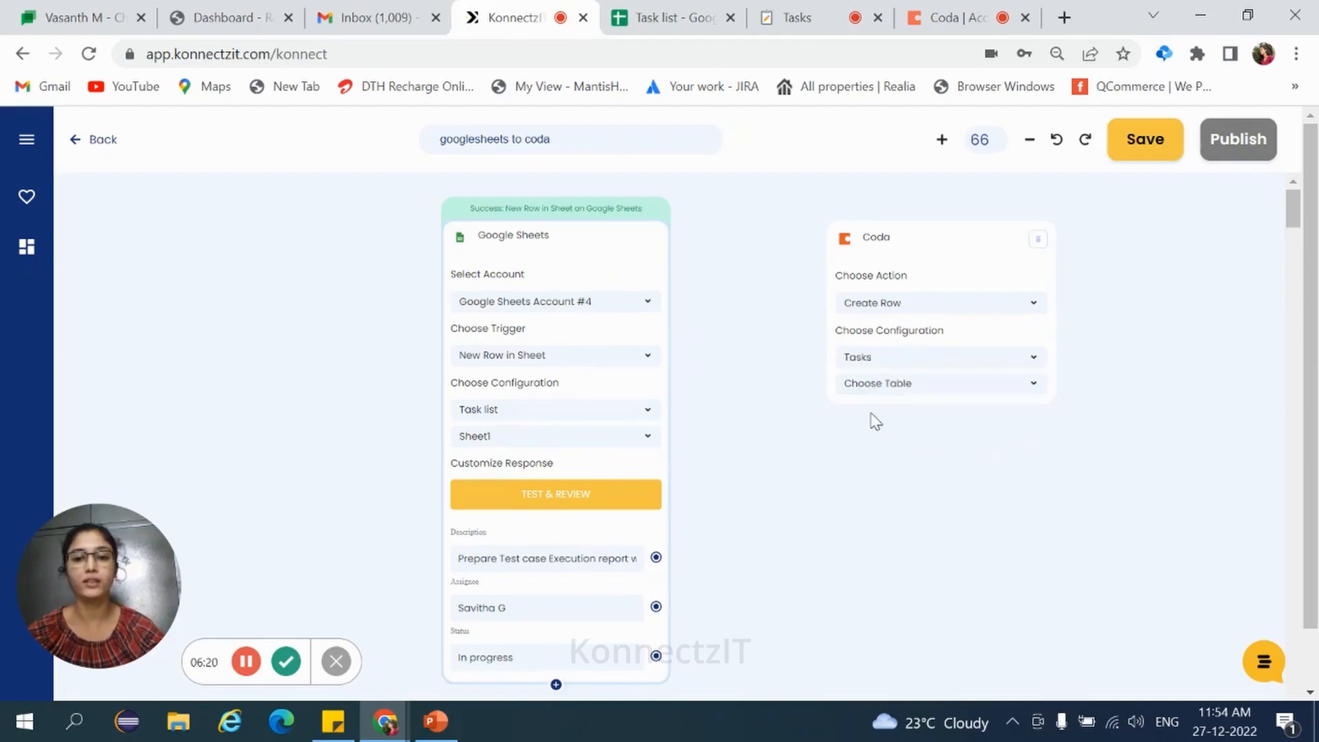
pyautogui.click(873, 384)
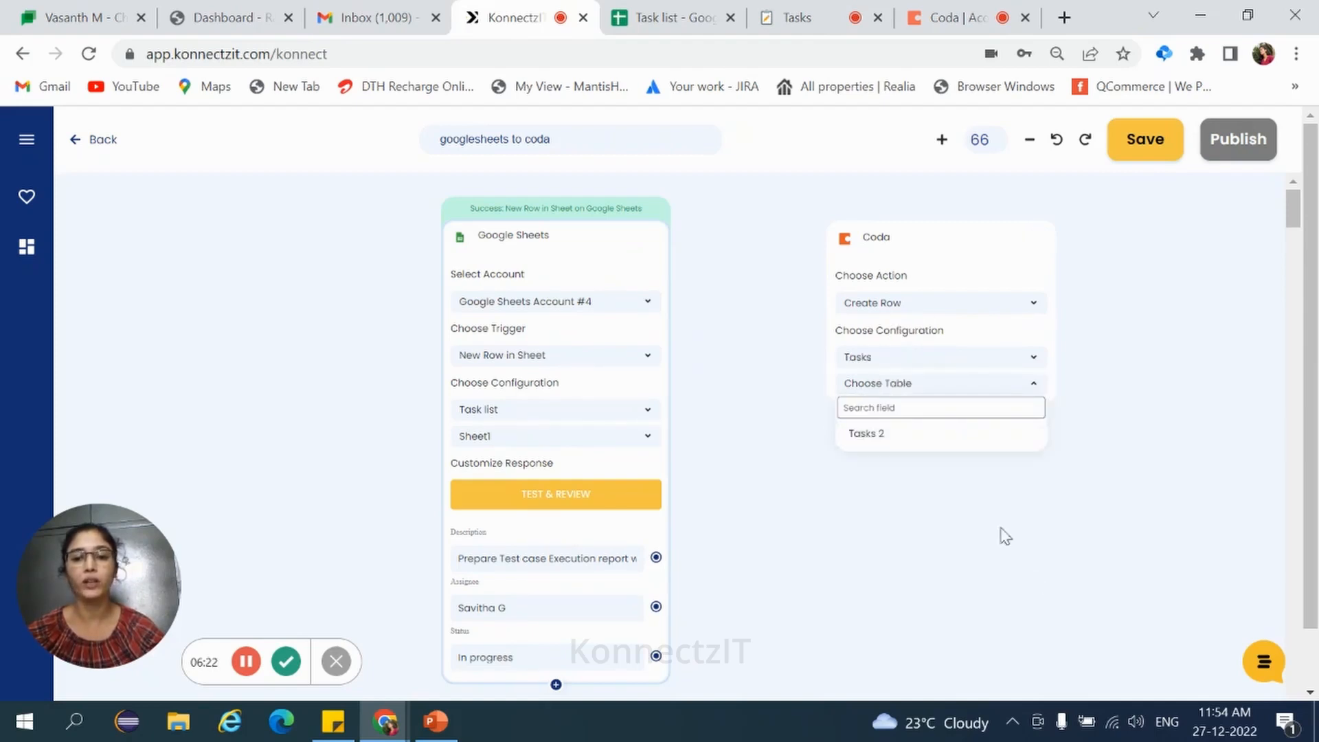
pyautogui.click(870, 438)
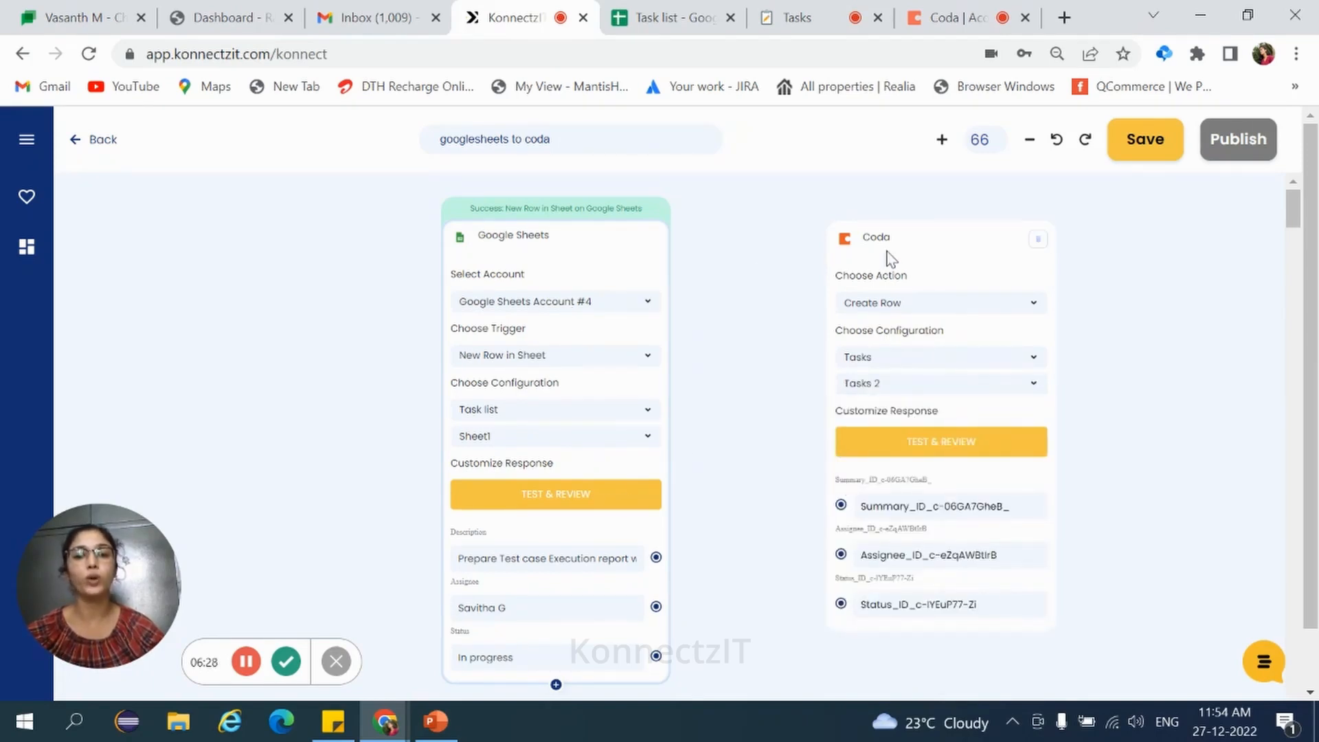
# Step: Map Description, Assignee and Status from Google Sheets to the Summary, Assignee and Status fields in Coda
pyautogui.moveTo(657, 558); pyautogui.dragTo(843, 509)
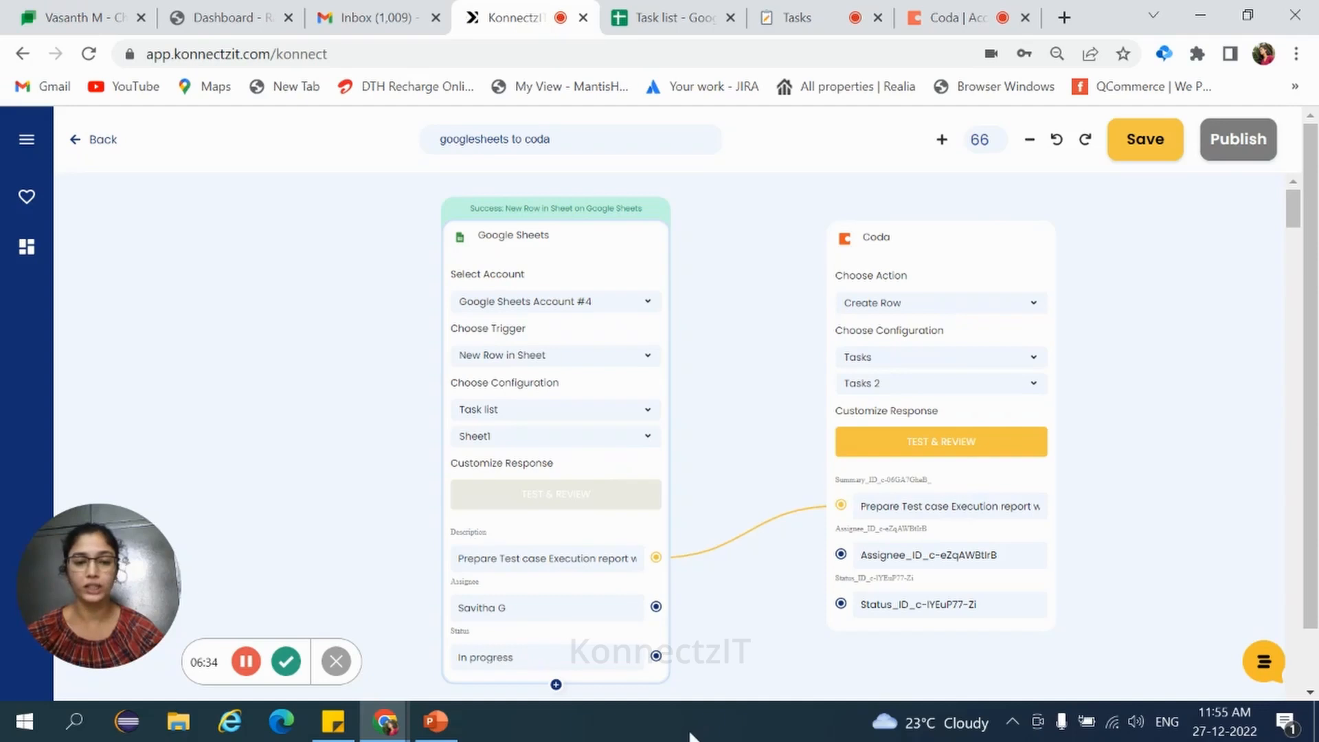
pyautogui.moveTo(656, 607); pyautogui.dragTo(841, 554)
pyautogui.moveTo(656, 656); pyautogui.dragTo(841, 605)
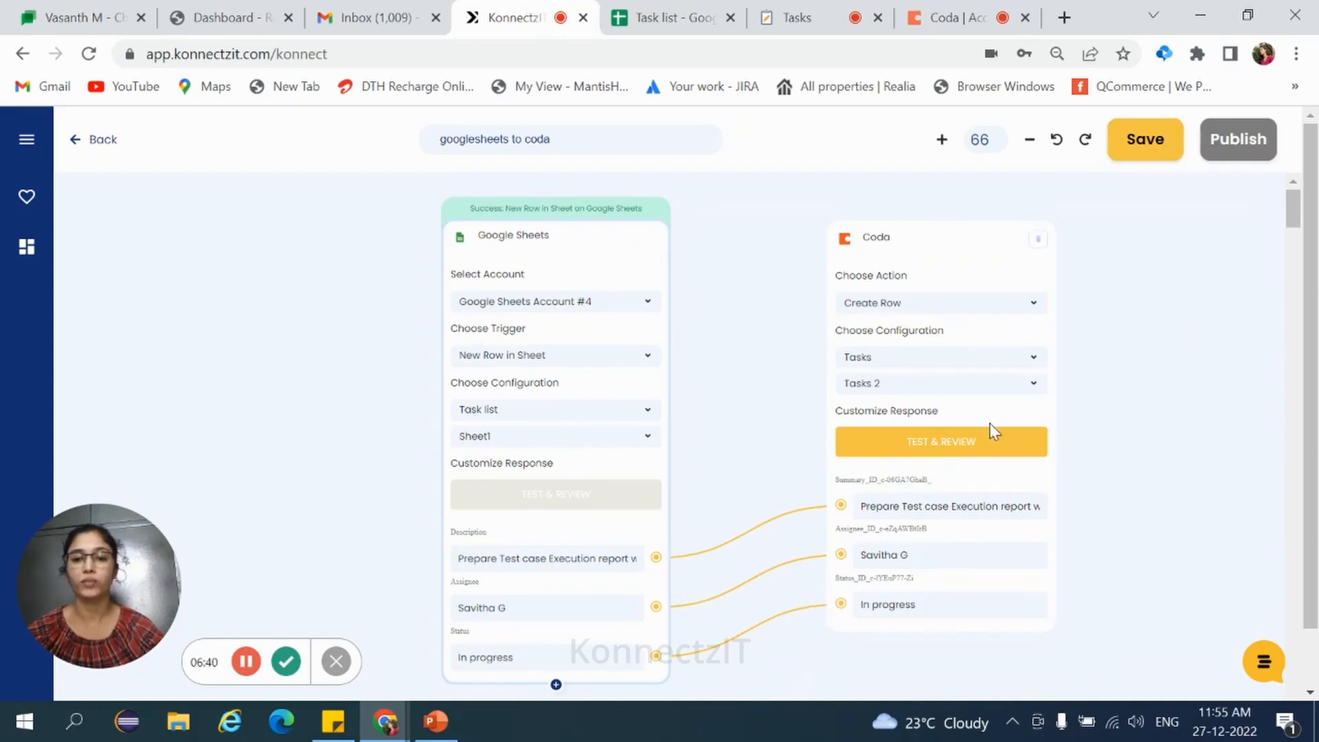
# Step: Test the Coda action, checking the Tasks 2 table in Coda, and publish the Konnectz
pyautogui.click(941, 451)
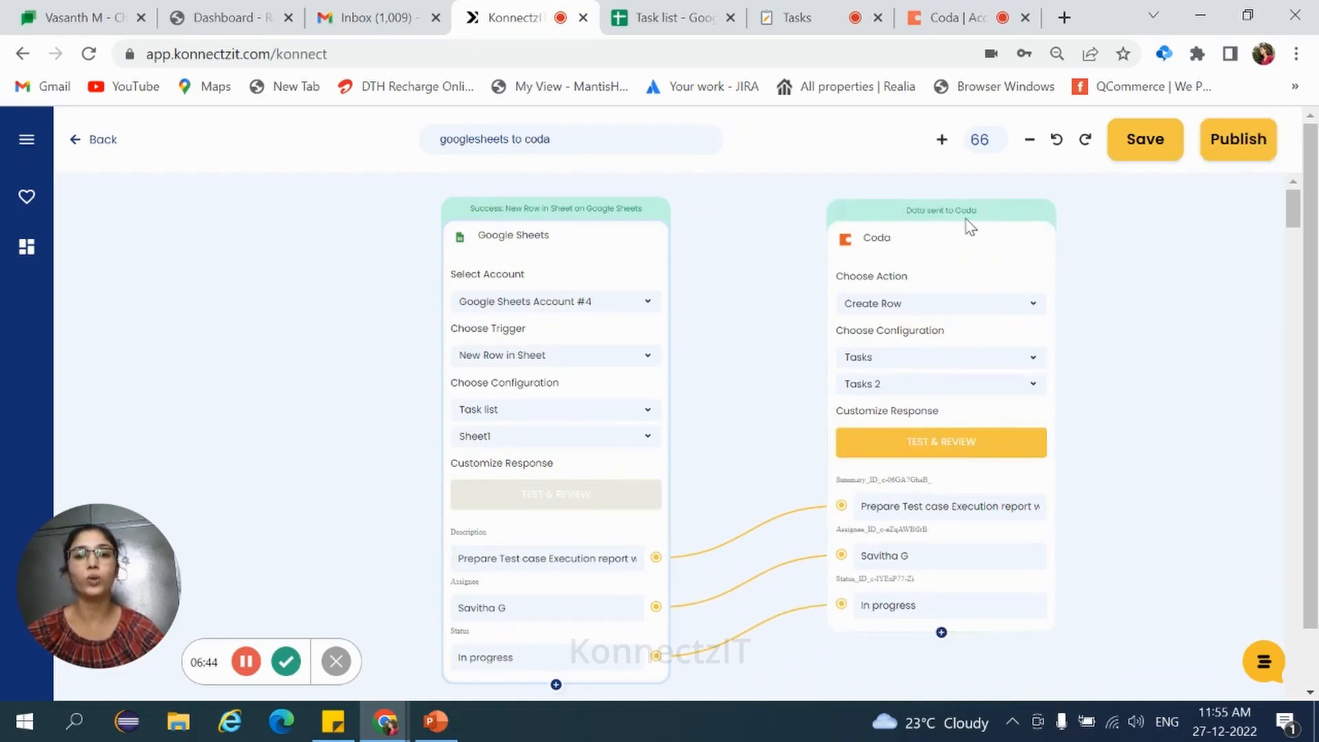
pyautogui.click(800, 17)
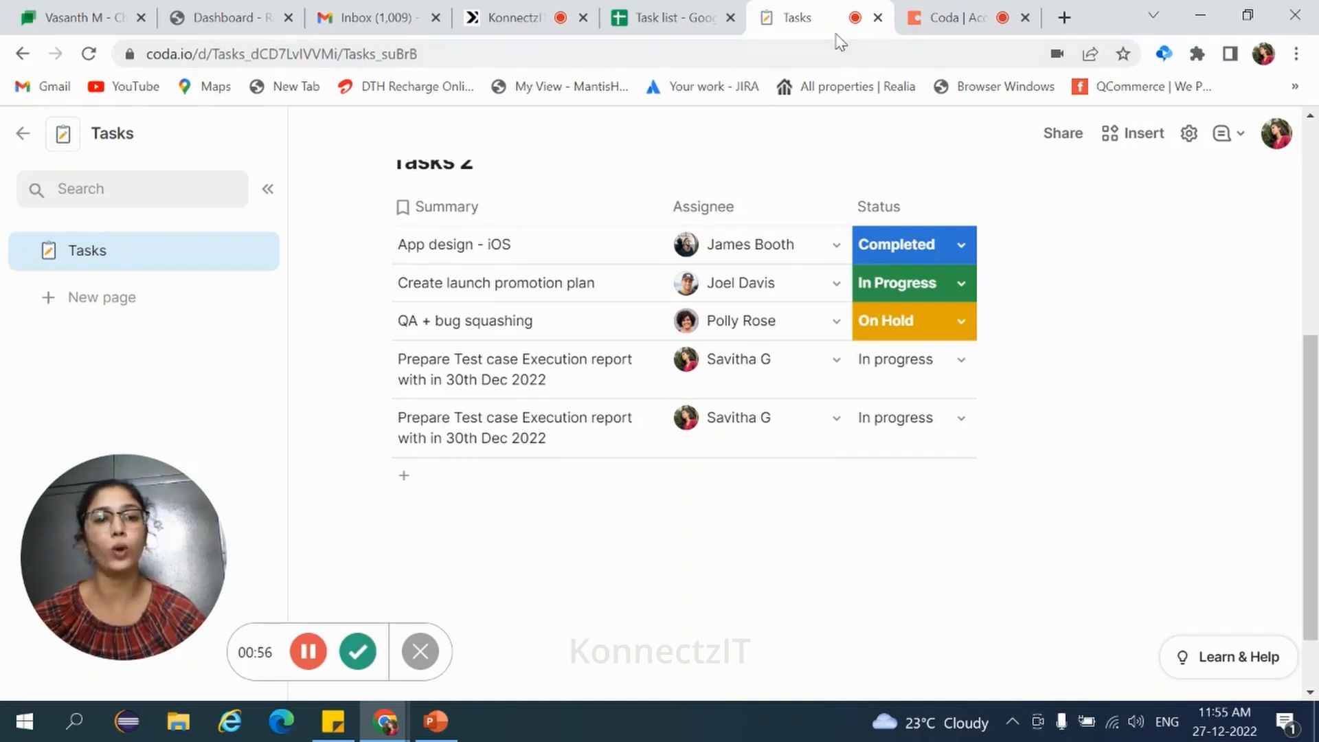
pyautogui.click(508, 18)
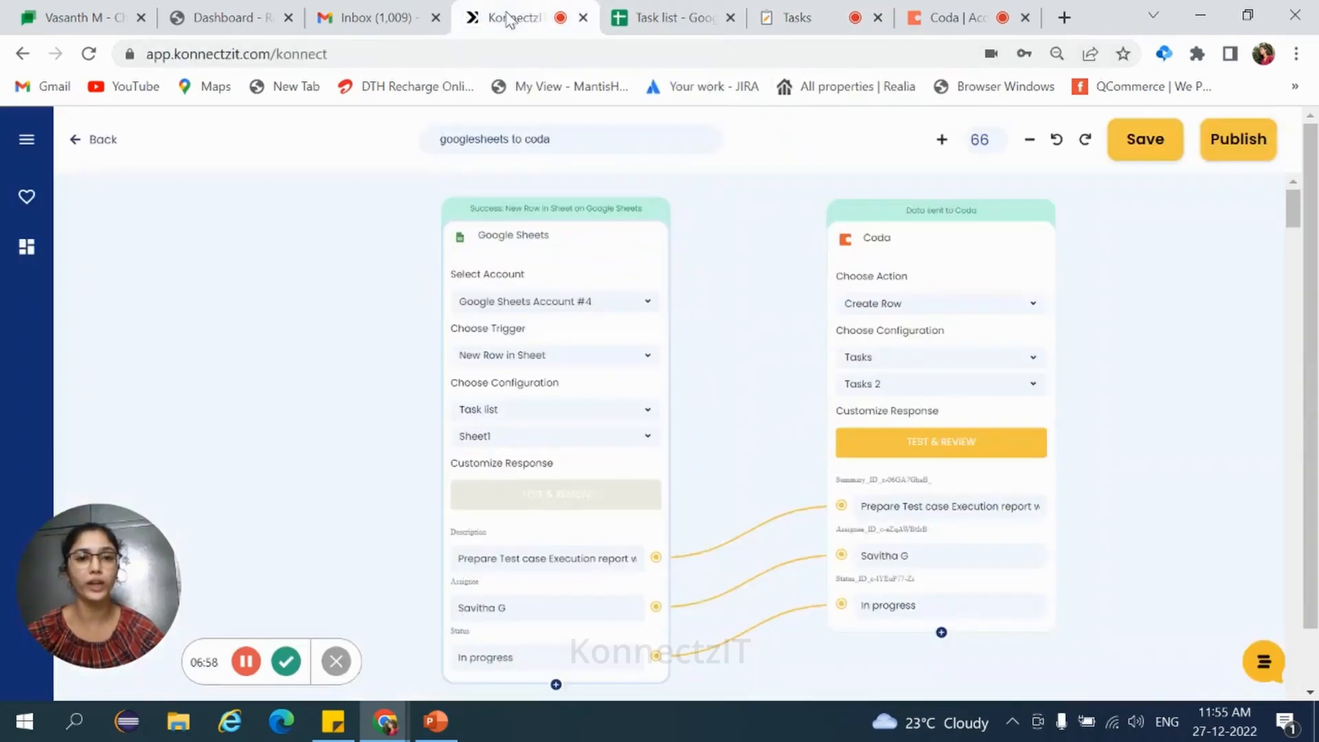
pyautogui.click(1239, 141)
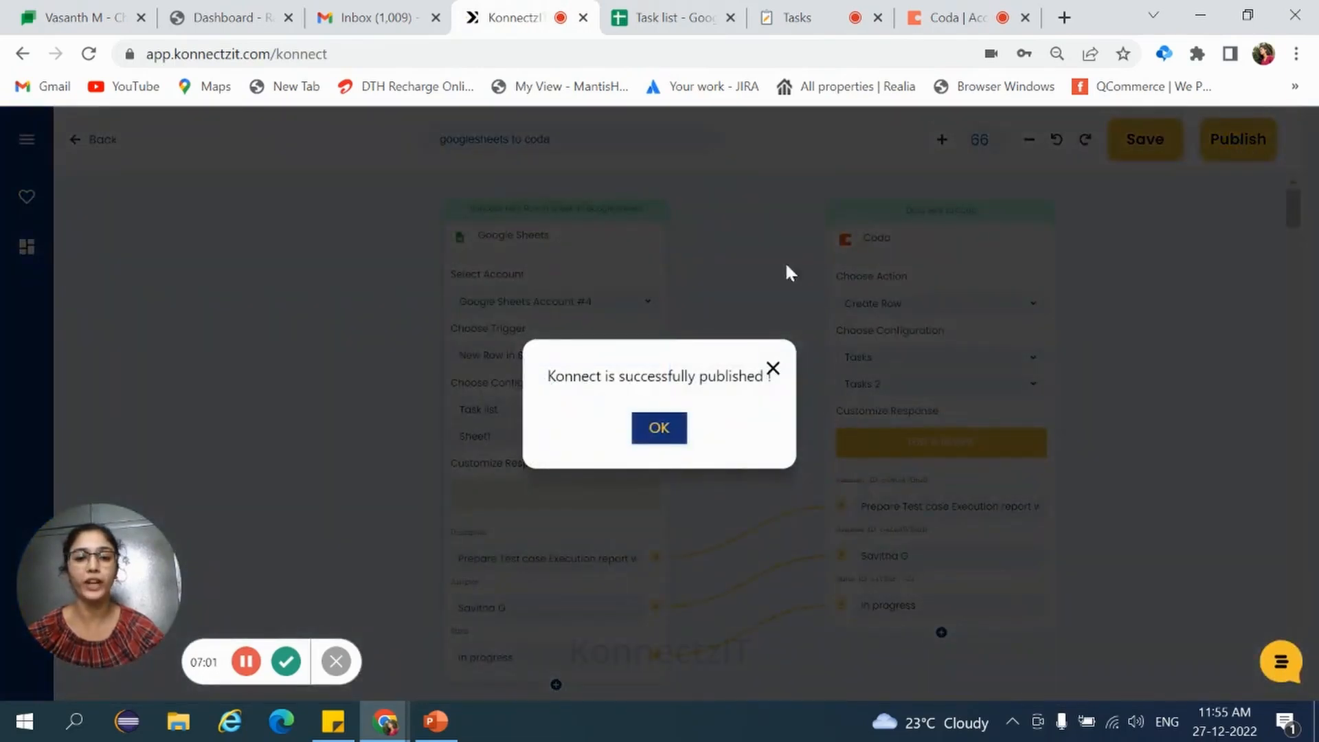
pyautogui.click(662, 426)
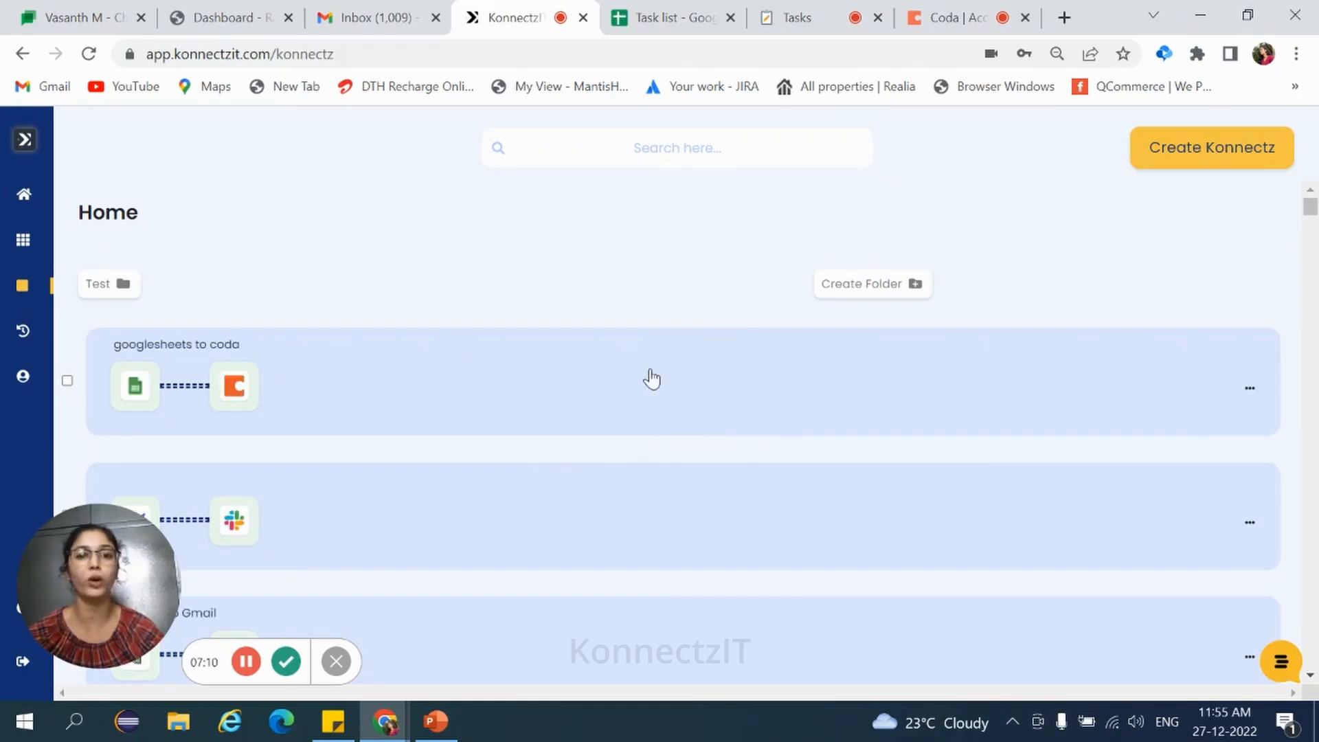
# Step: Add "Fix minor defects within Release 2" with the assignee's name and status "In progress" to row 3 of Task list, and check Coda's Tasks 2 table
pyautogui.click(656, 16)
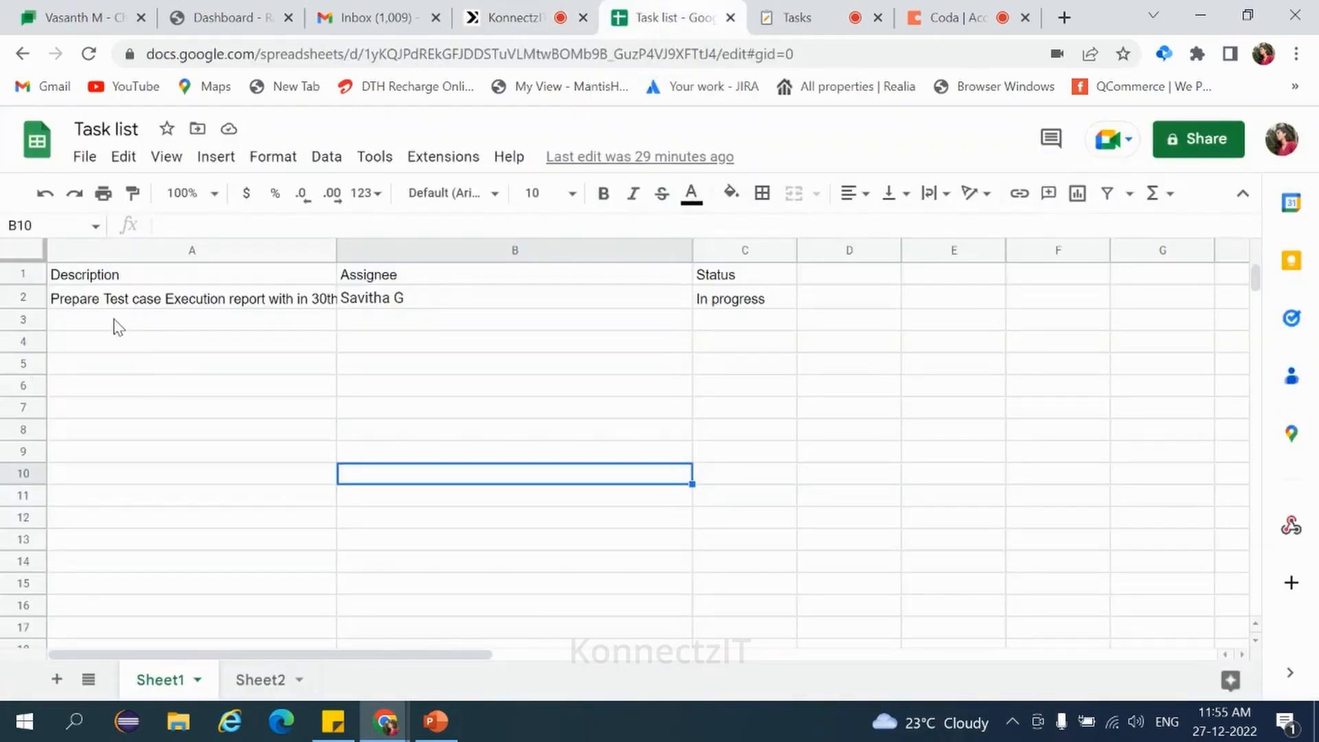
pyautogui.click(117, 323)
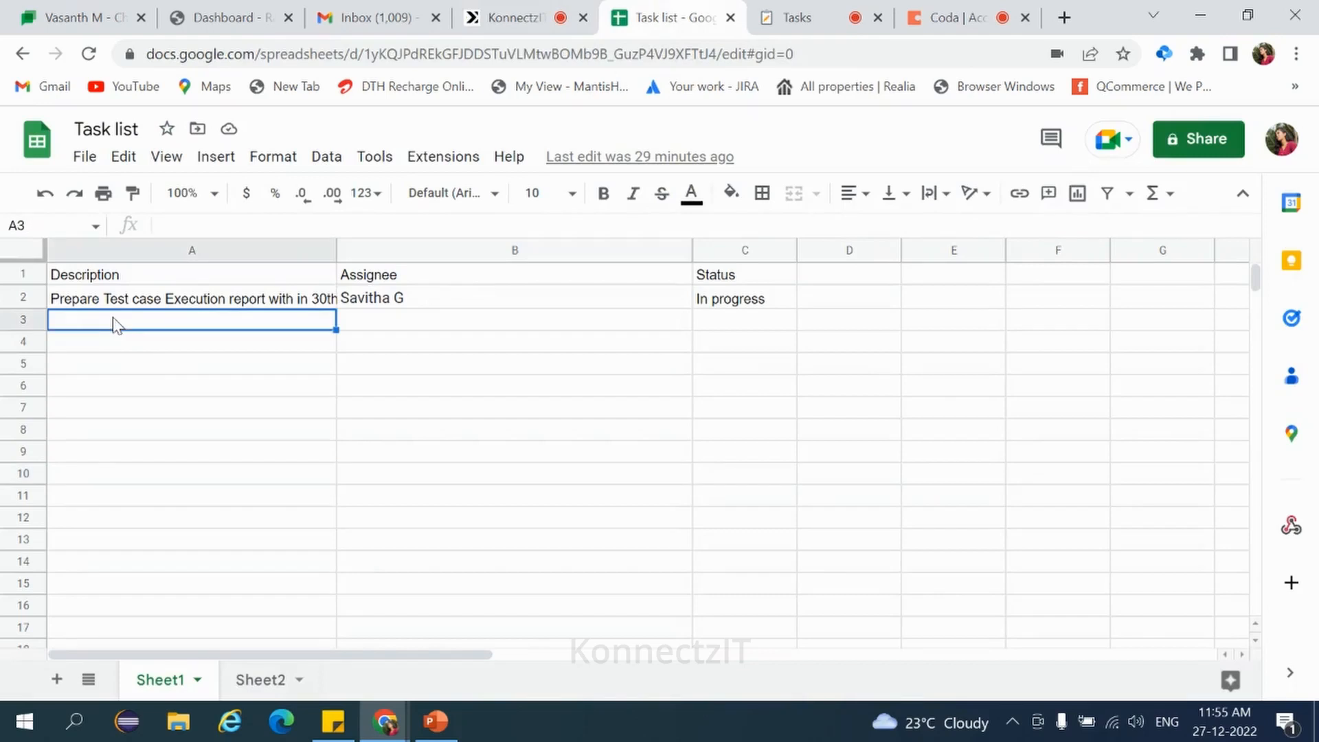
pyautogui.write('Fix minor defects within Release 2\tSavitha G\tIn progress')
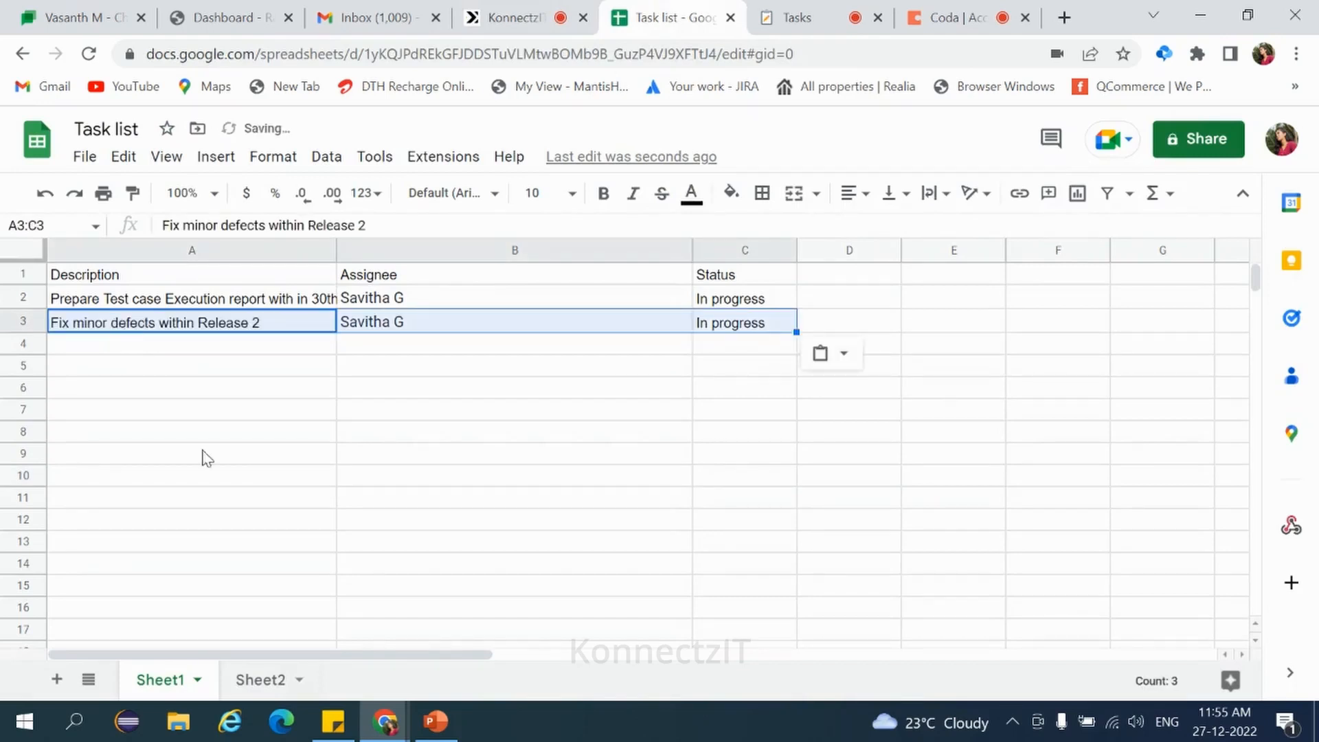
pyautogui.click(801, 29)
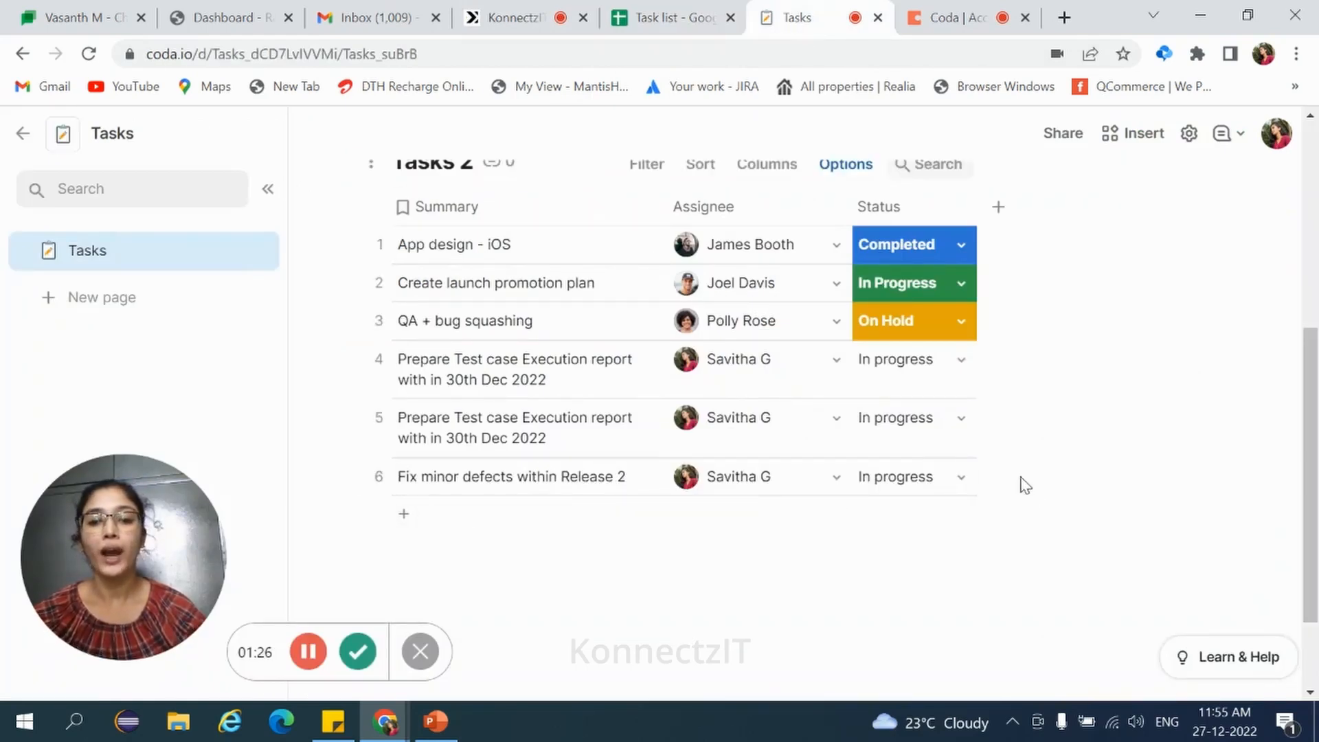
pyautogui.click(518, 490)
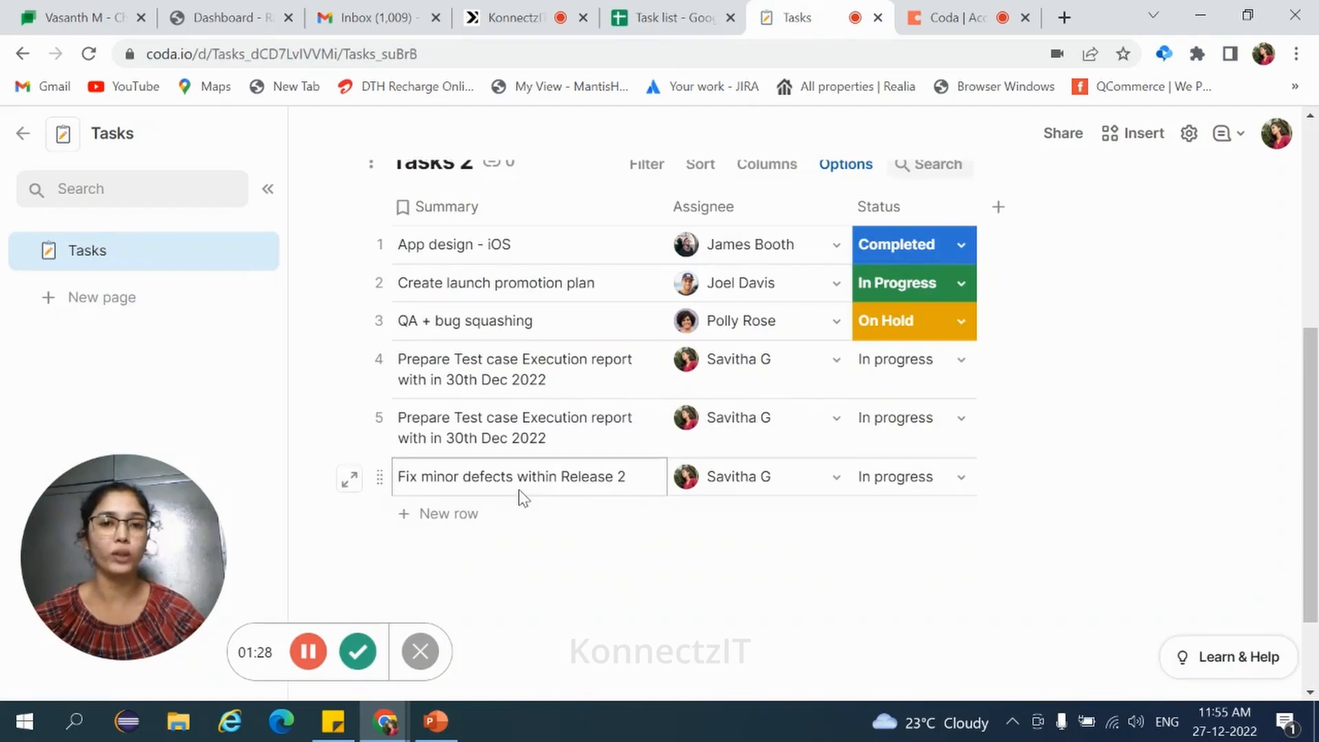